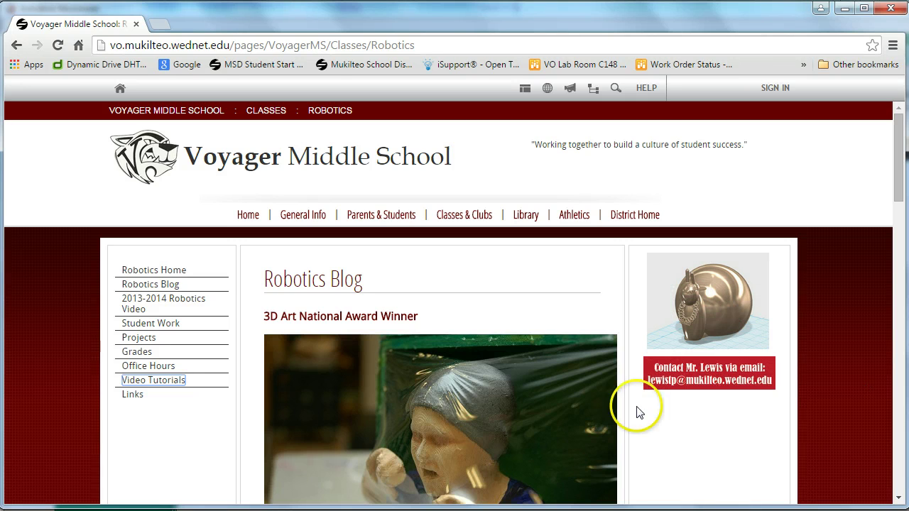
# Open the robotics site's Video Tutorials page and look through the tutorial topics listed there
pyautogui.moveTo(161, 399)
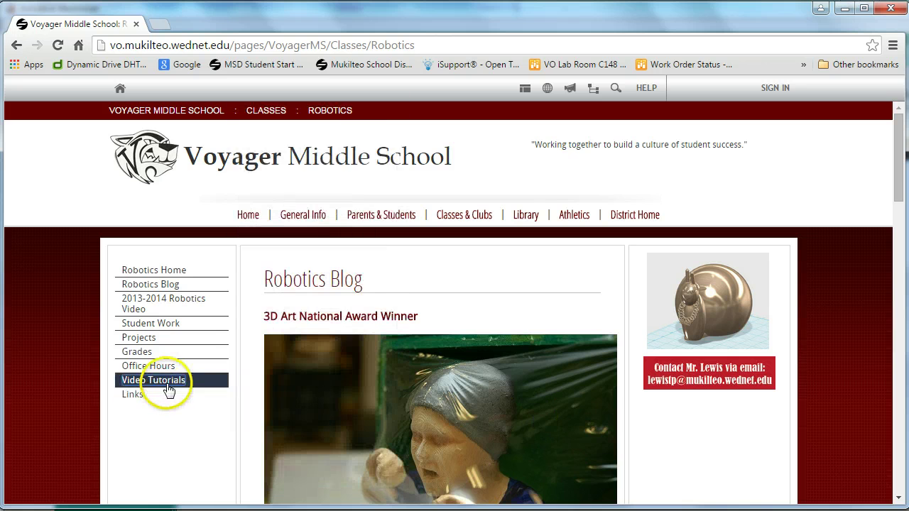
pyautogui.click(164, 382)
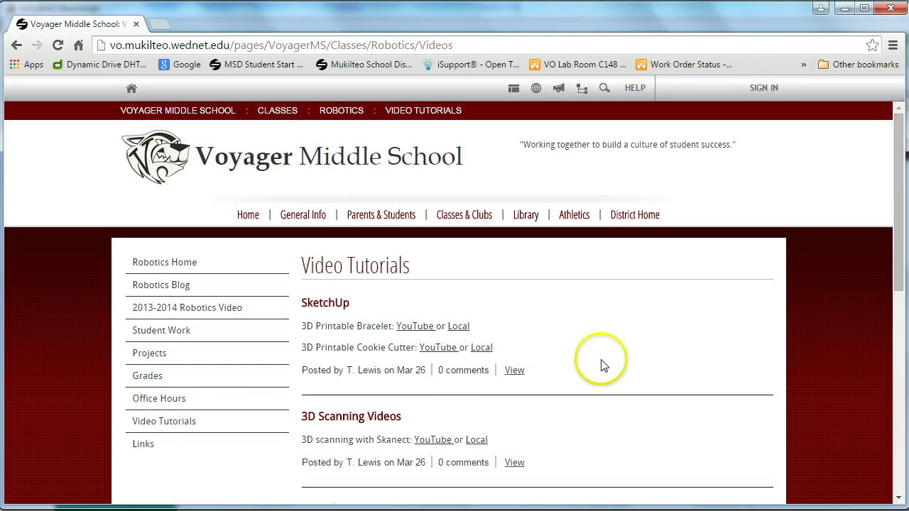
pyautogui.scroll(-2, 560, 401)
pyautogui.scroll(-1, 560, 401)
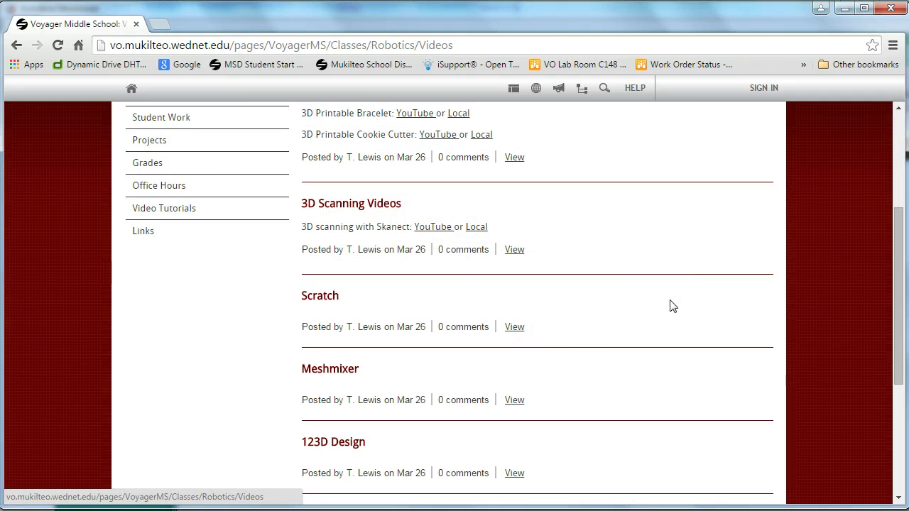
# Switch to Meshmixer and try to import the scan file edit_me.ply from the meshes/external folder
pyautogui.hotkey('alt', 'Tab')
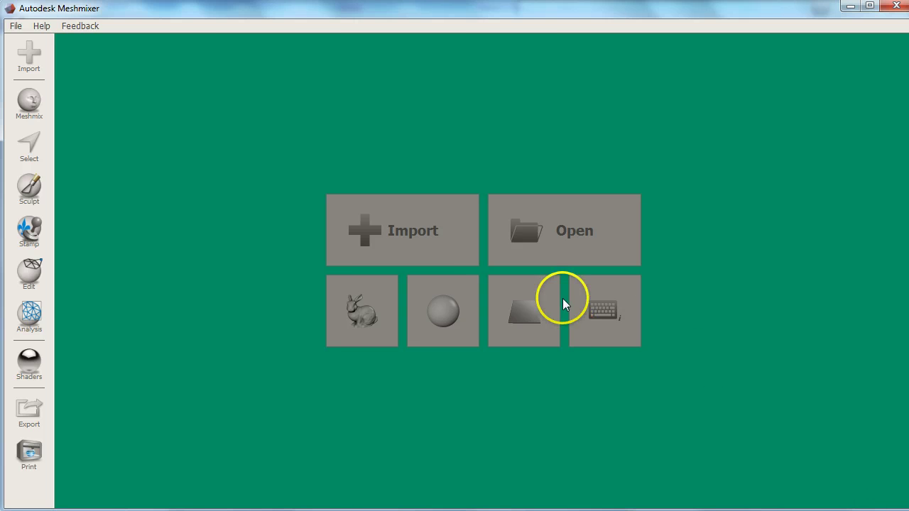
pyautogui.click(424, 243)
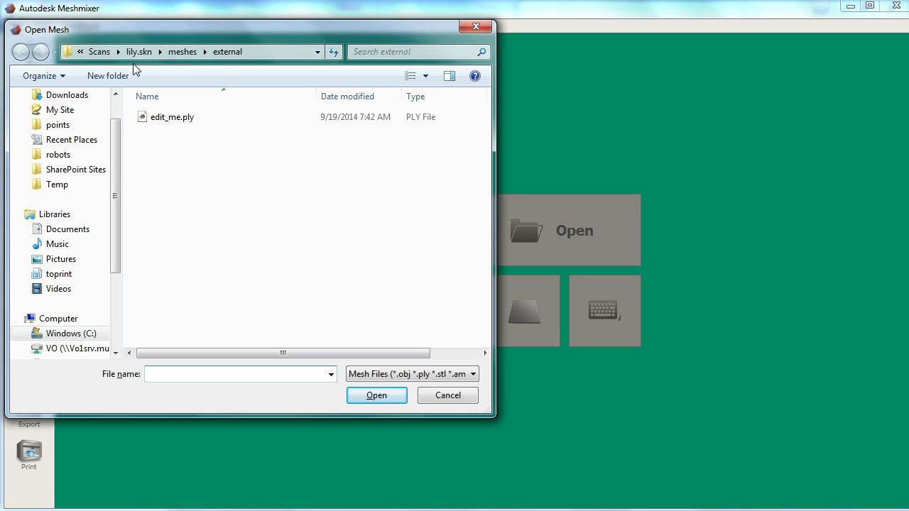
pyautogui.click(178, 120)
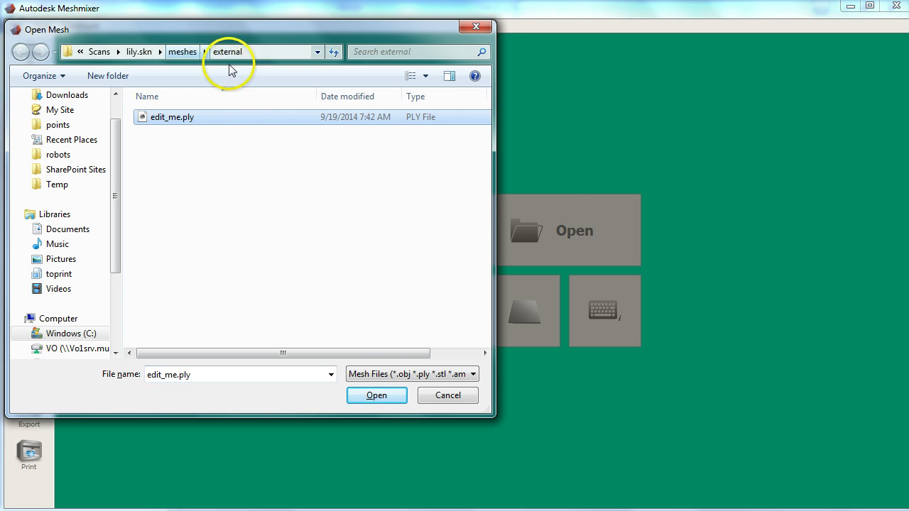
pyautogui.click(384, 405)
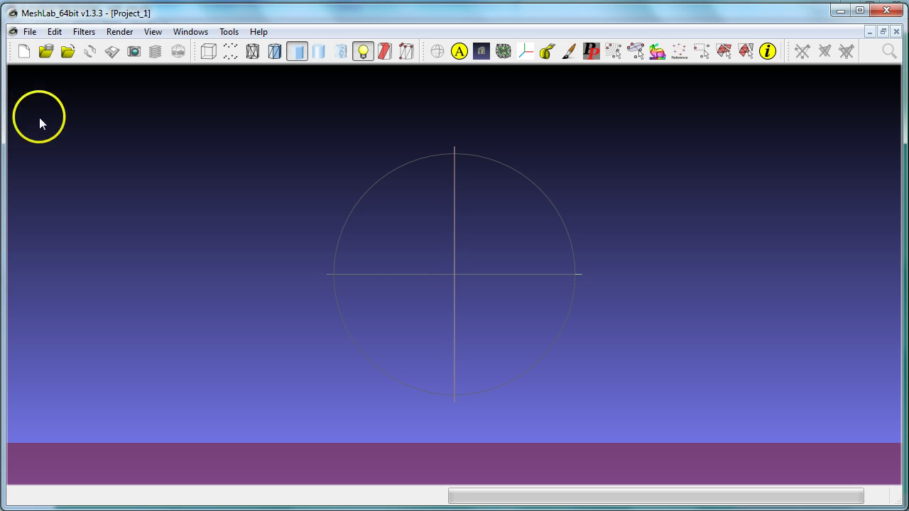
# Switch to MeshLab and import the scan mesh edit_me.ply
pyautogui.click(31, 34)
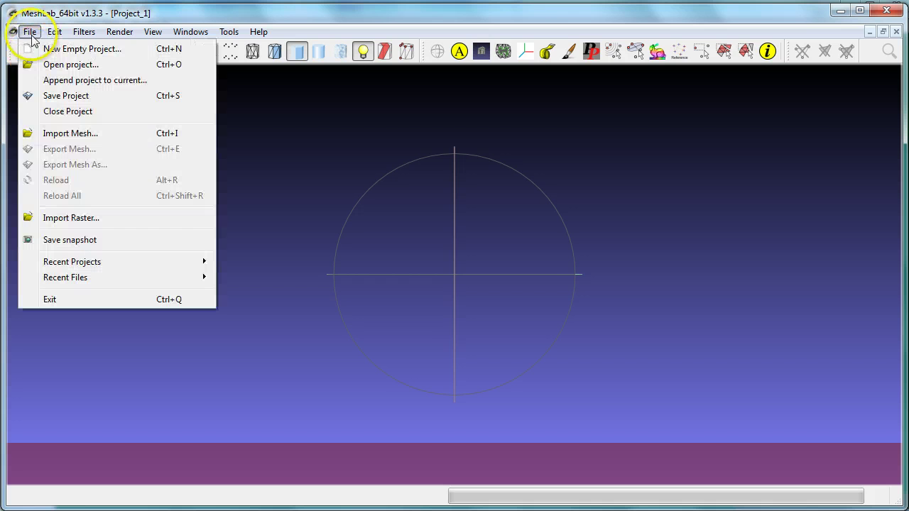
pyautogui.click(78, 135)
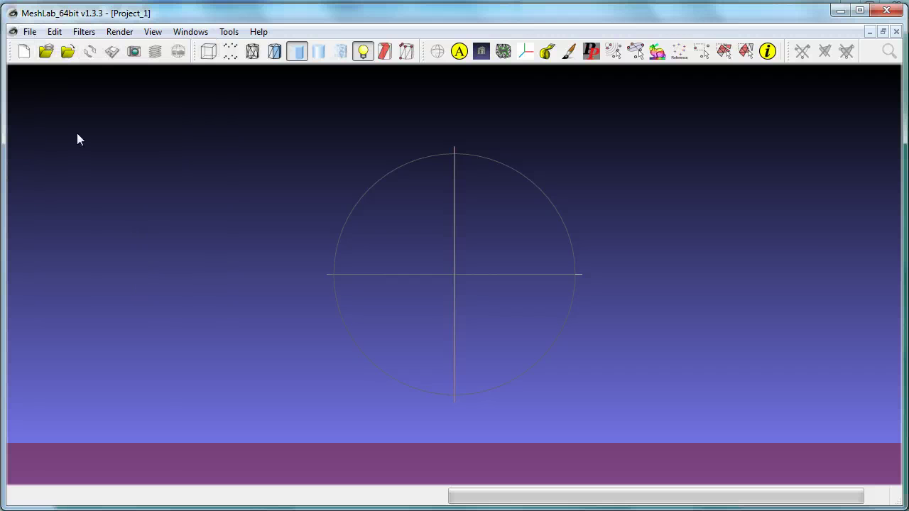
pyautogui.click(29, 32)
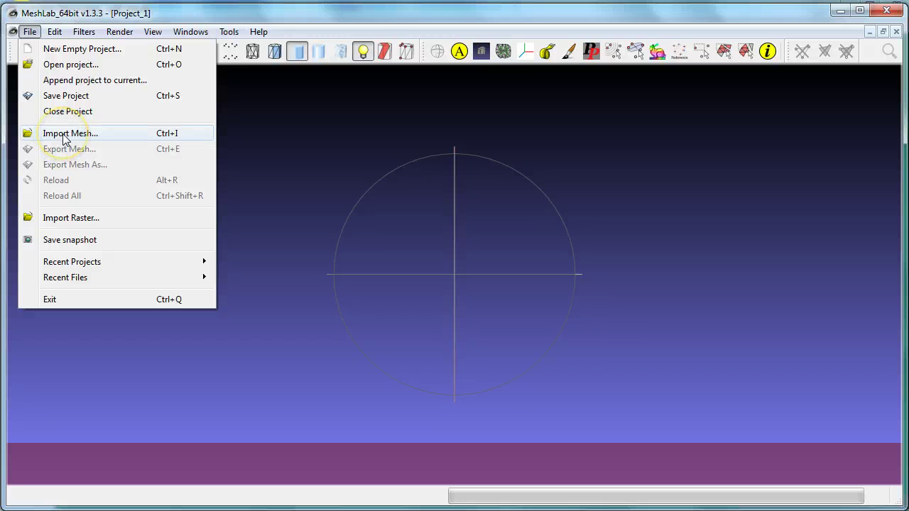
pyautogui.click(61, 134)
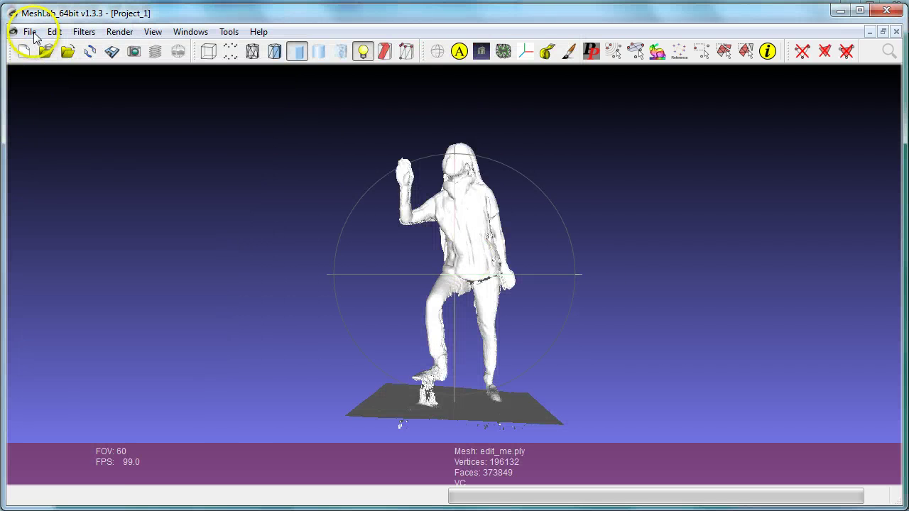
# Export the mesh back to edit_me.ply with vertex color and binary encoding, and return to Meshmixer
pyautogui.click(30, 32)
pyautogui.click(69, 149)
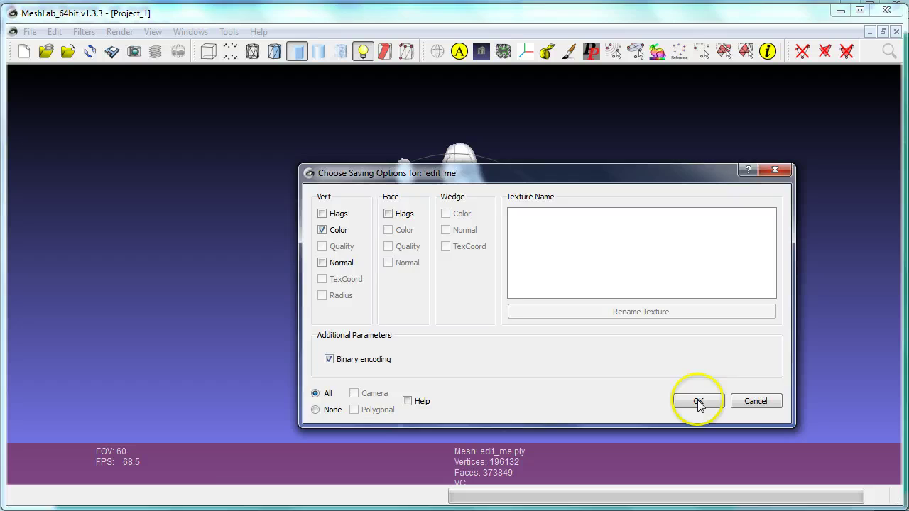
pyautogui.click(698, 402)
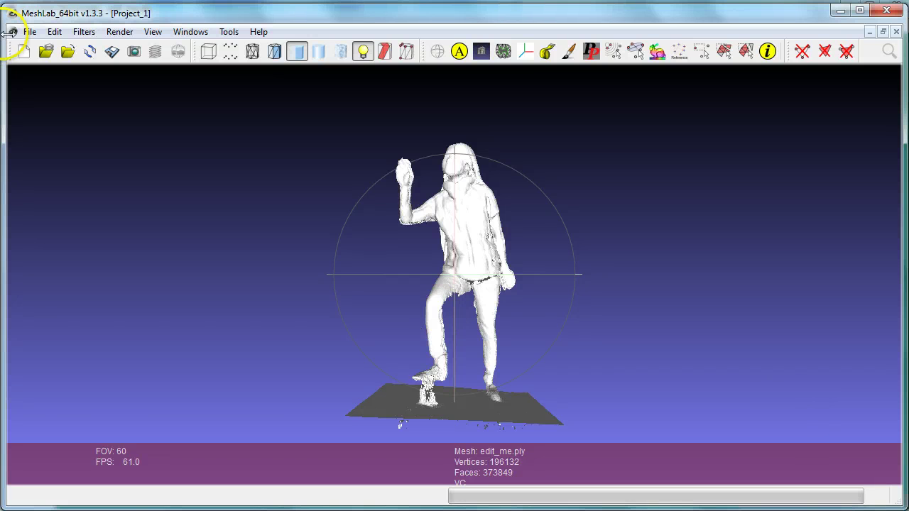
pyautogui.click(30, 31)
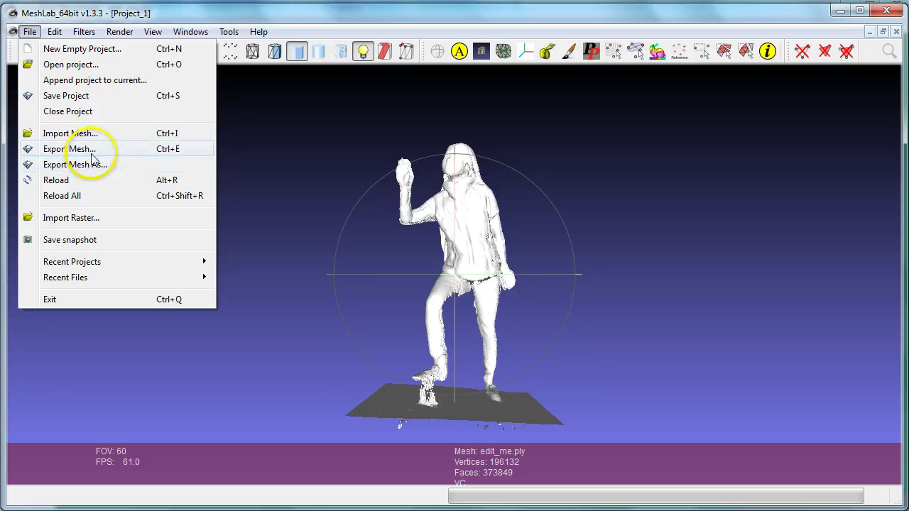
pyautogui.click(626, 292)
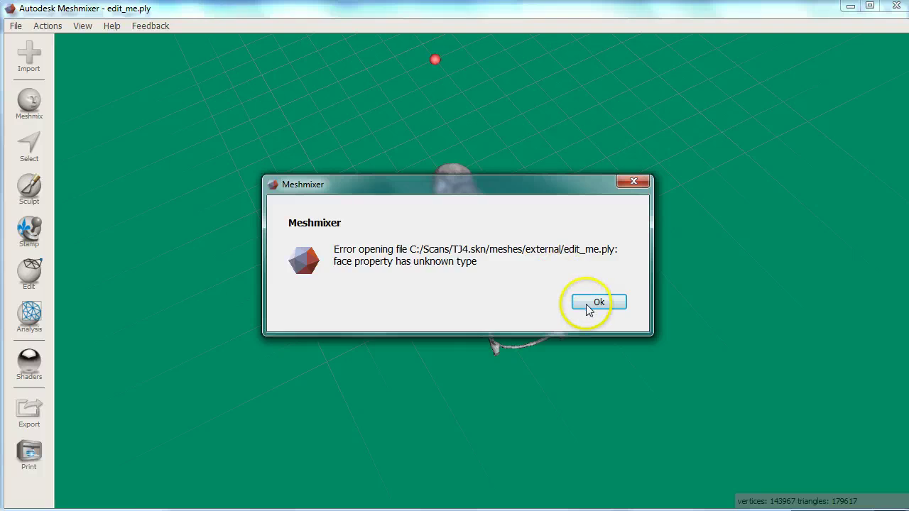
# Dismiss the error and import the re-exported edit_me.ply, replacing the current mesh
pyautogui.click(595, 301)
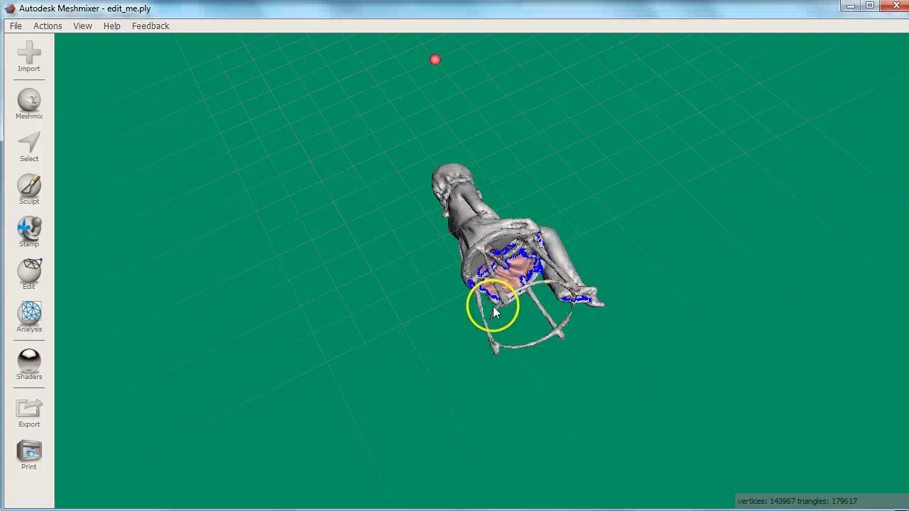
pyautogui.click(29, 55)
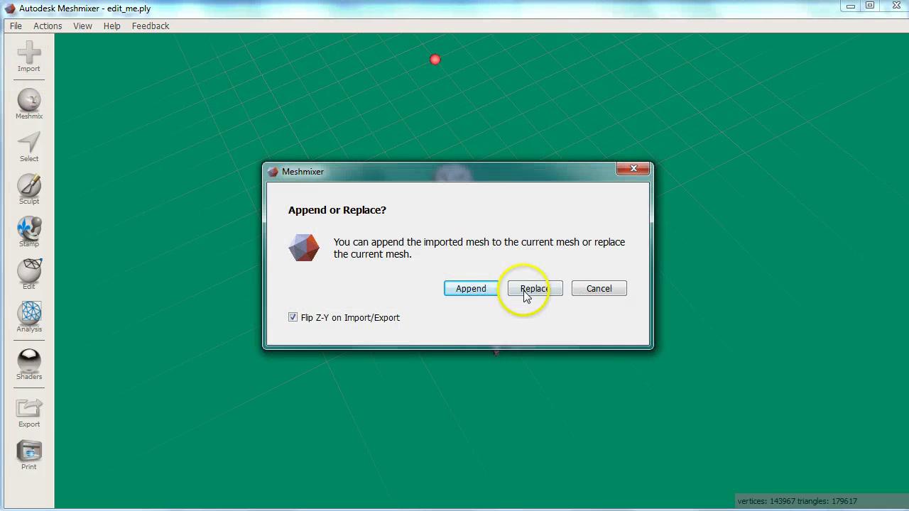
pyautogui.click(527, 290)
pyautogui.doubleClick(179, 139)
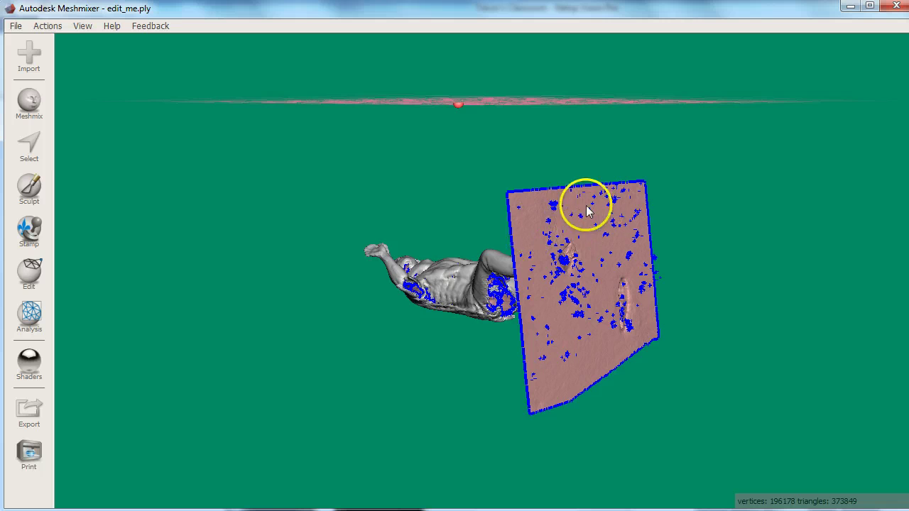
# Brush-select an area on the figure's torso and expand the selection to all connected geometry
pyautogui.moveTo(572, 205); pyautogui.dragTo(263, 509, button='right')
pyautogui.press('space')
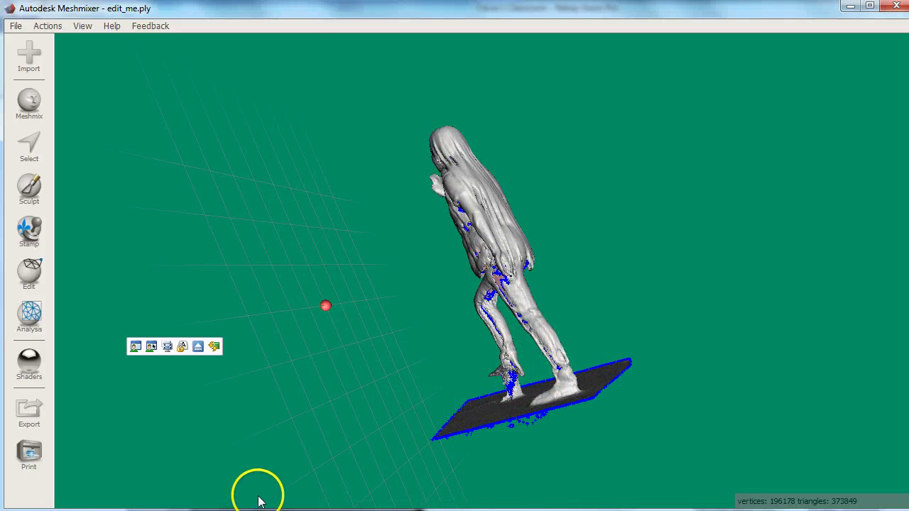
pyautogui.press('e')
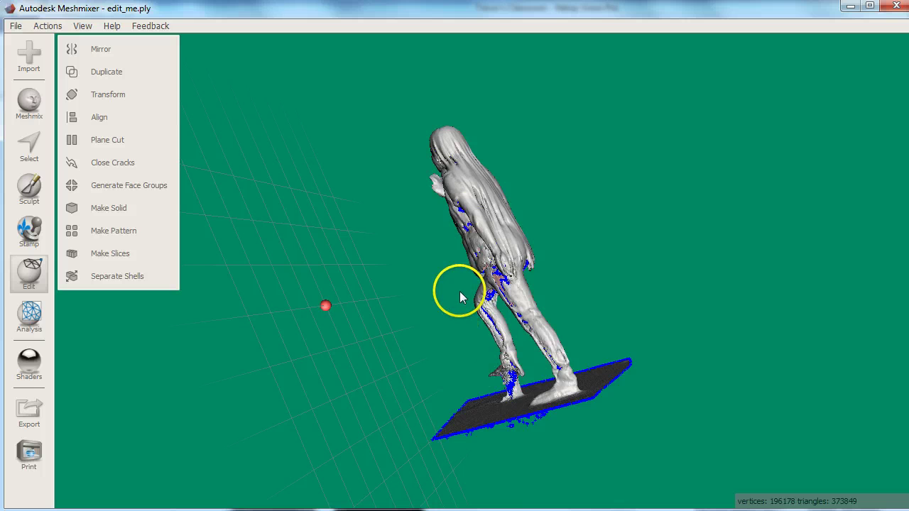
pyautogui.moveTo(467, 217); pyautogui.dragTo(691, 214, button='right')
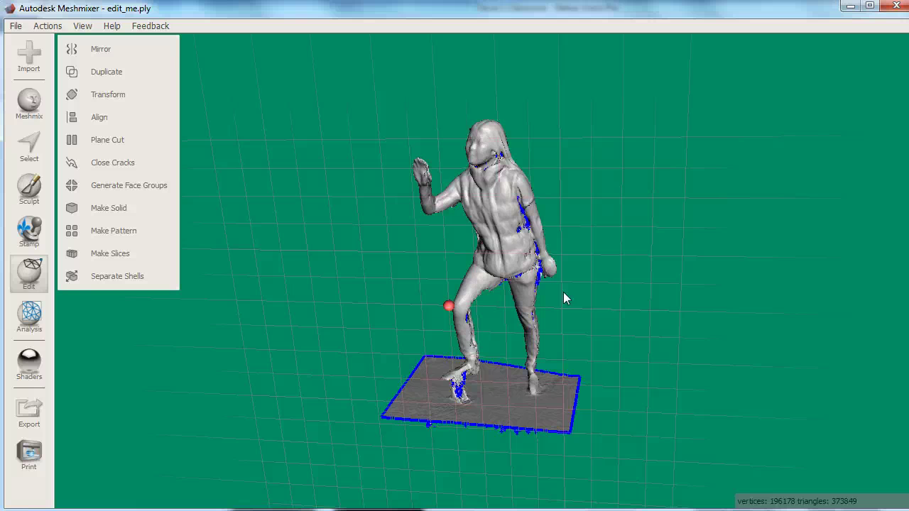
pyautogui.moveTo(500, 338); pyautogui.dragTo(554, 350, button='right')
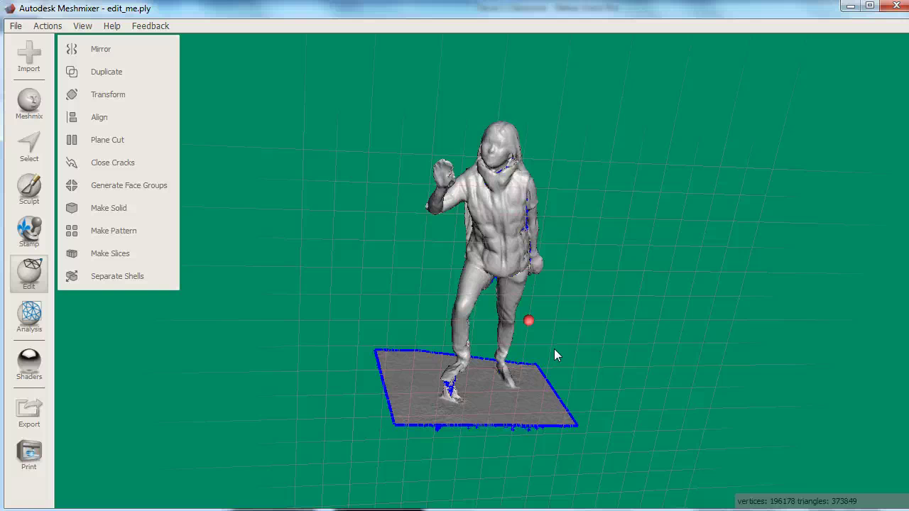
pyautogui.click(537, 340)
pyautogui.click(28, 162)
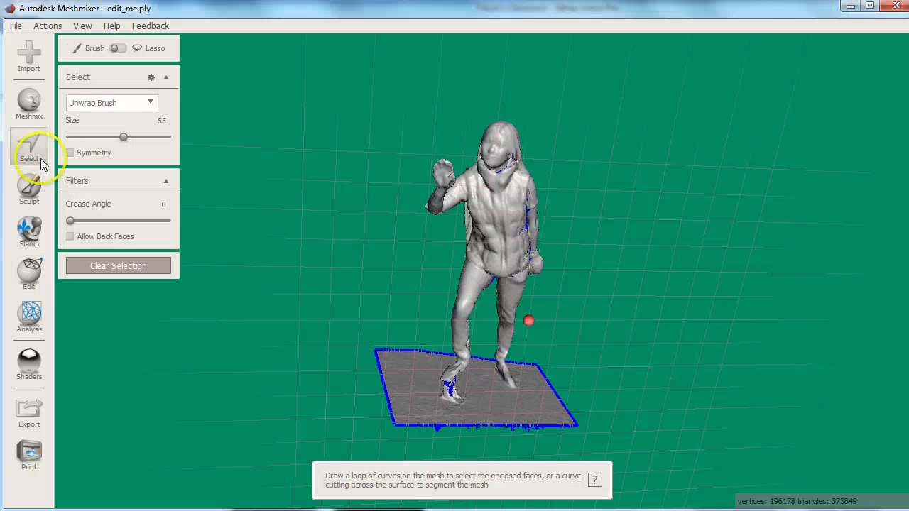
pyautogui.moveTo(498, 227)
pyautogui.mouseDown()
pyautogui.moveTo(482, 240)
pyautogui.moveTo(491, 252)
pyautogui.mouseUp()
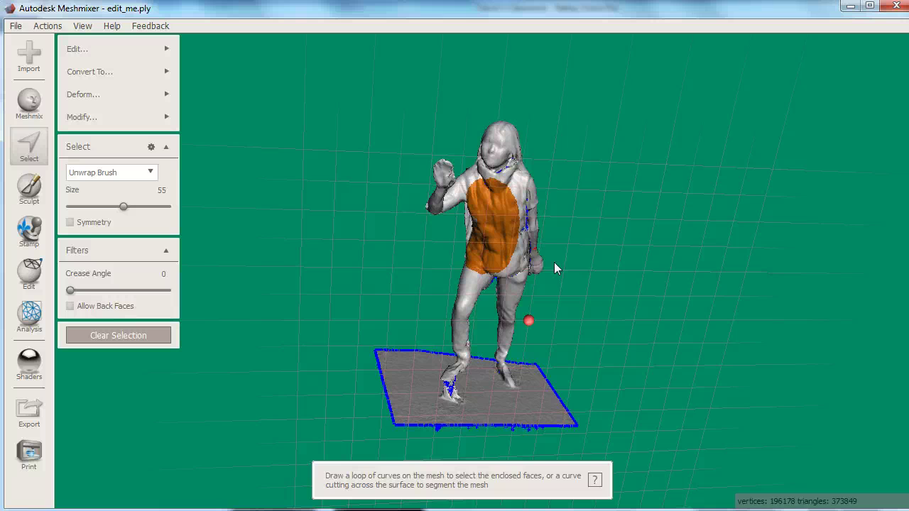
pyautogui.click(122, 119)
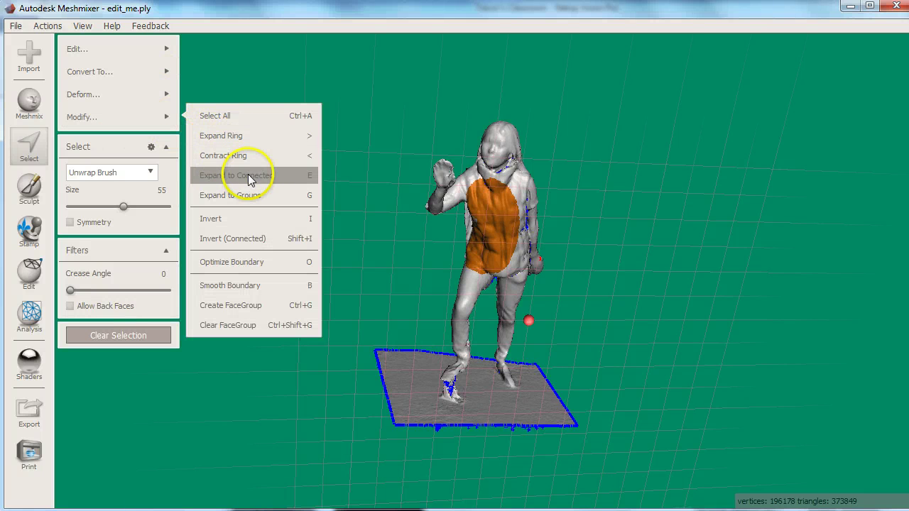
pyautogui.click(295, 183)
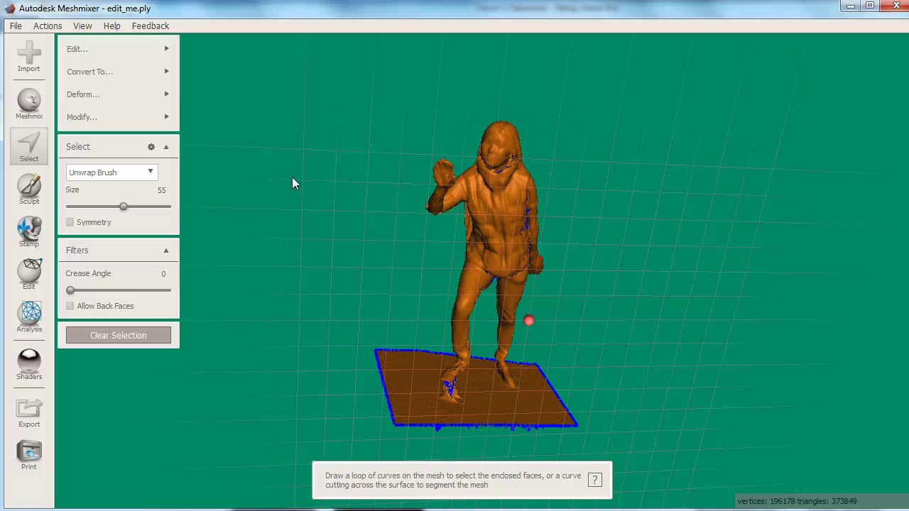
# Invert the selection to the loose fragments and discard them from the scan
pyautogui.click(162, 119)
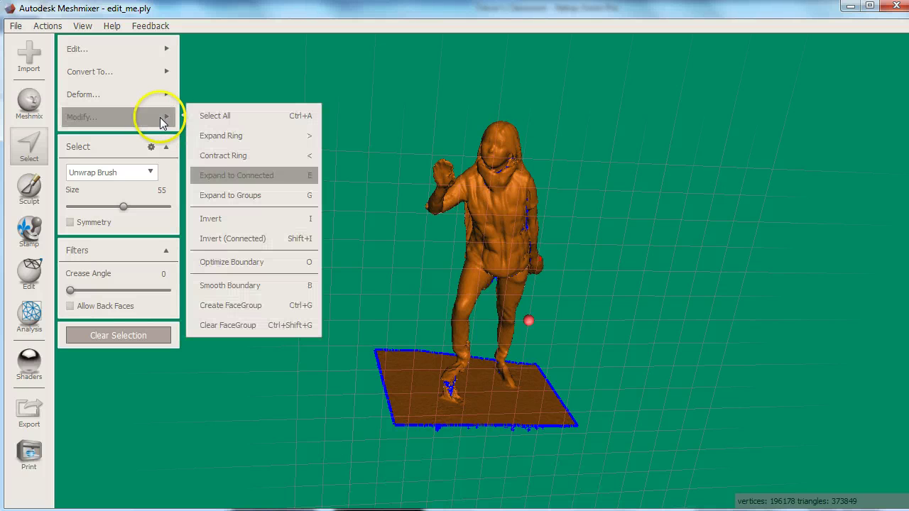
pyautogui.click(233, 221)
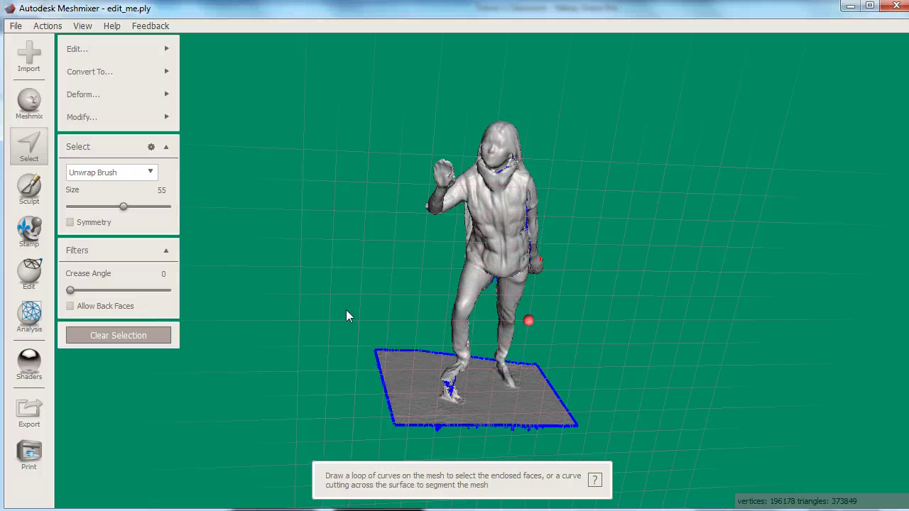
pyautogui.click(154, 51)
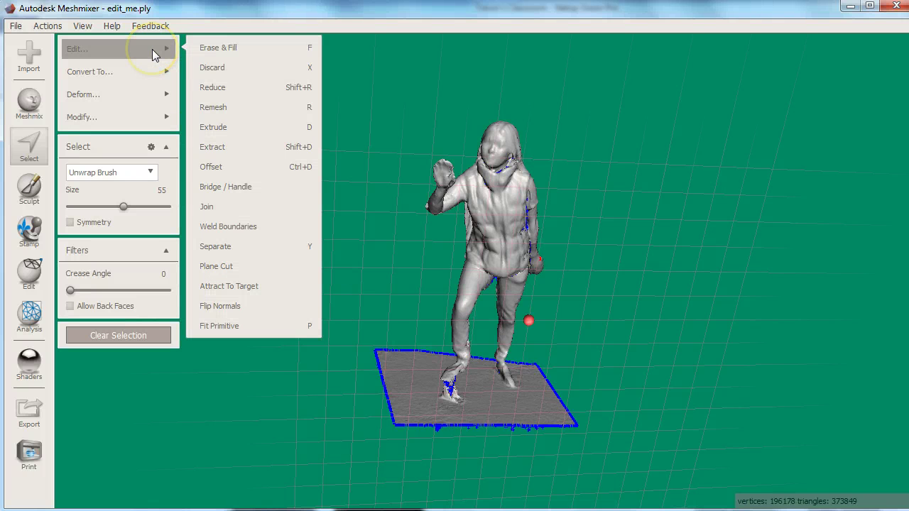
pyautogui.click(232, 71)
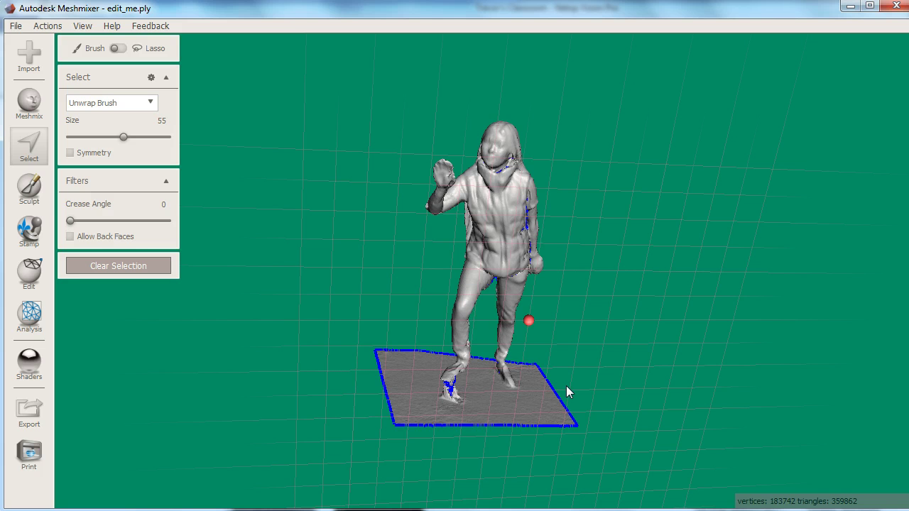
# Undo the discard of the loose fragments
pyautogui.click(48, 27)
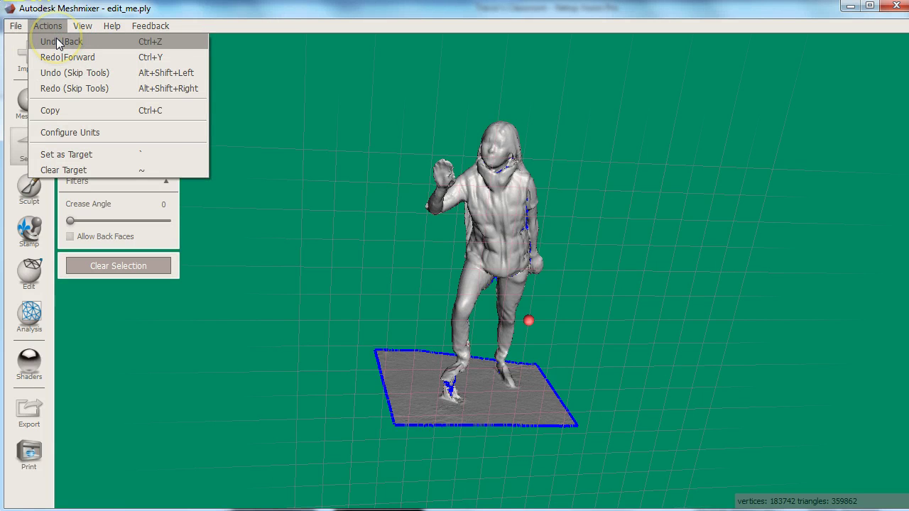
pyautogui.click(57, 40)
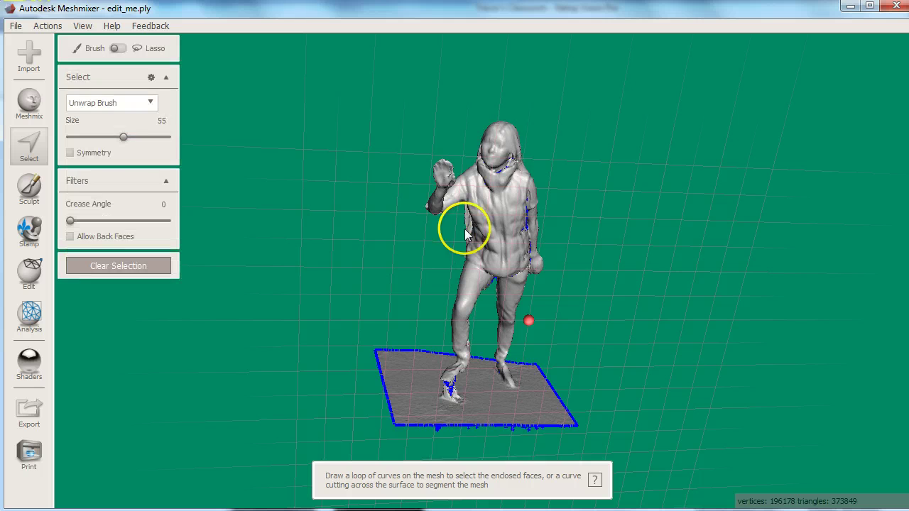
# Select a spot on the torso, expand it to the whole connected mesh, and invert the selection to the loose fragments
pyautogui.click(506, 217)
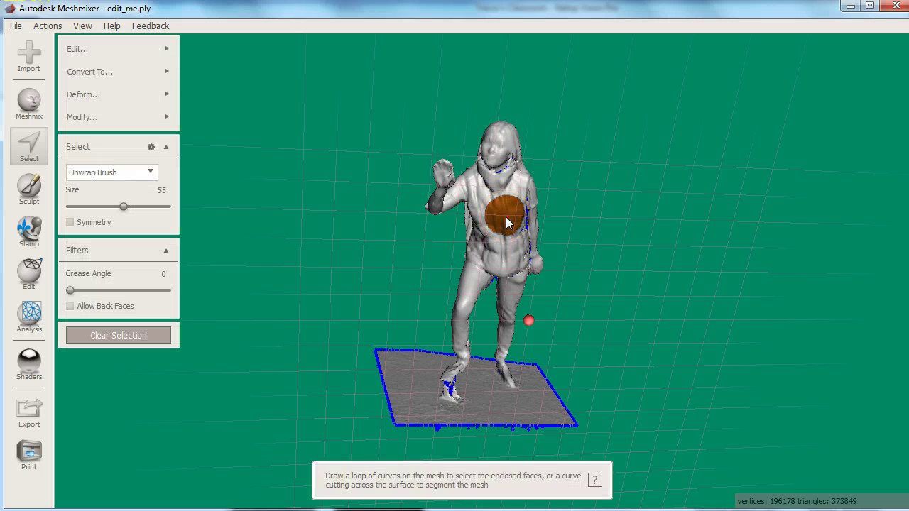
pyautogui.doubleClick(505, 216)
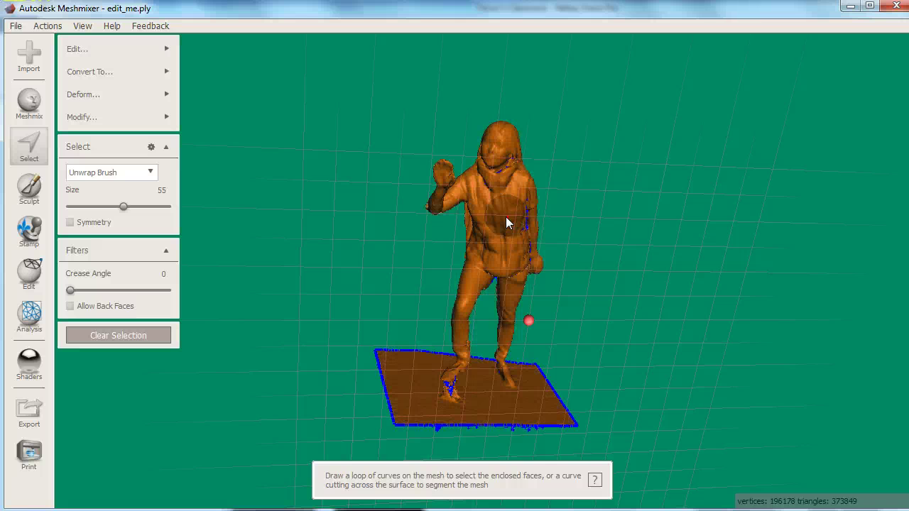
pyautogui.press('Escape')
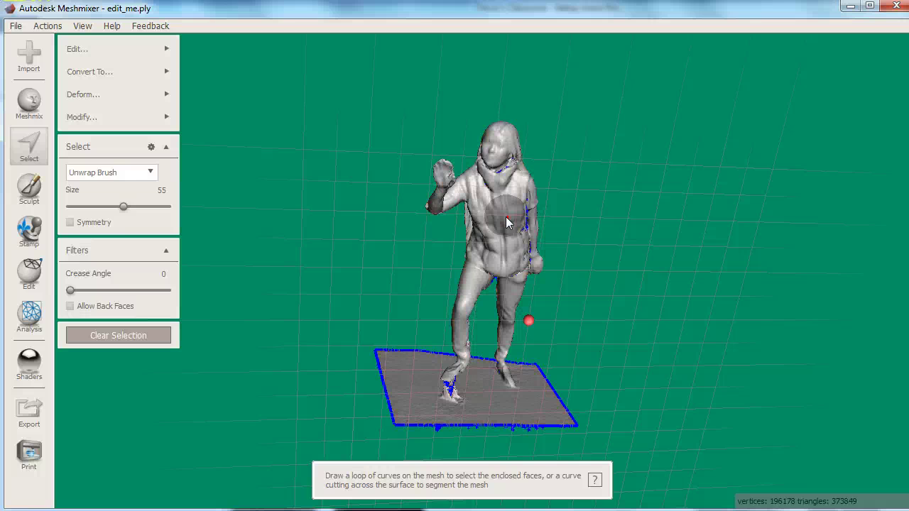
# Delete the inverted selection of loose fragments from the body scan
pyautogui.press('Delete')
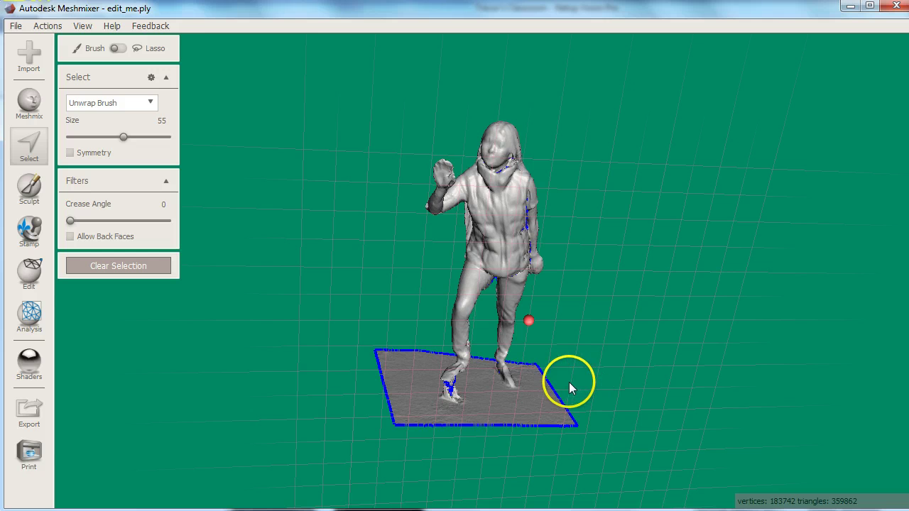
pyautogui.moveTo(570, 377); pyautogui.dragTo(797, 166, button='right')
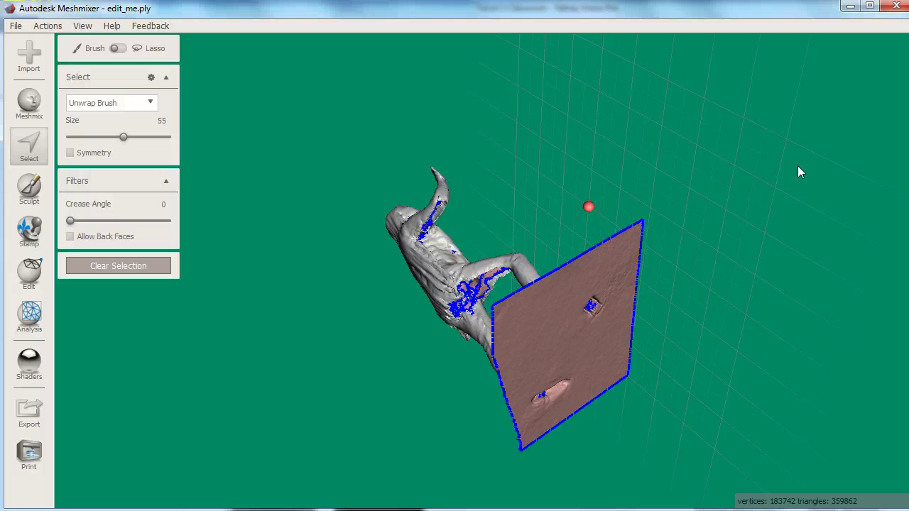
pyautogui.moveTo(726, 206); pyautogui.dragTo(652, 291, button='right')
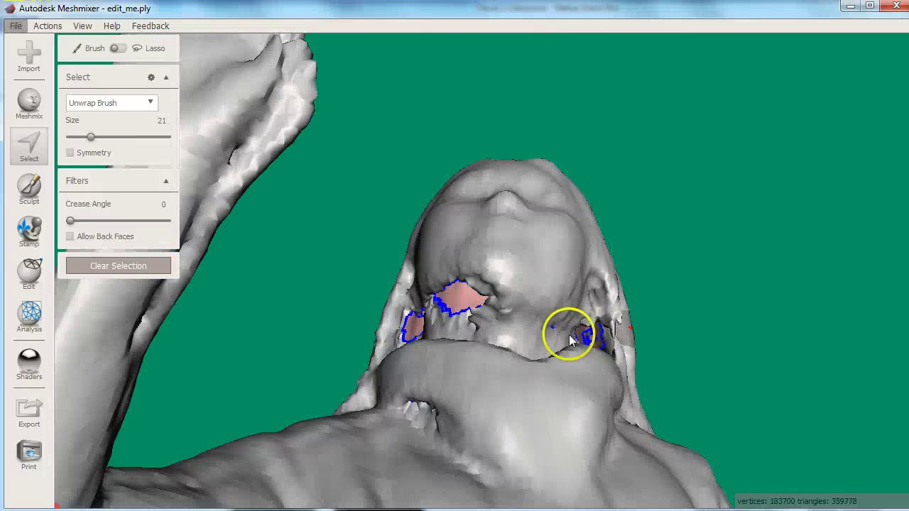
# Brush-select the tiny hole on the neck below the jaw and replace that area with a Smooth MVC fill
pyautogui.moveTo(571, 331)
pyautogui.mouseDown()
pyautogui.moveTo(549, 320)
pyautogui.moveTo(554, 331)
pyautogui.mouseUp()
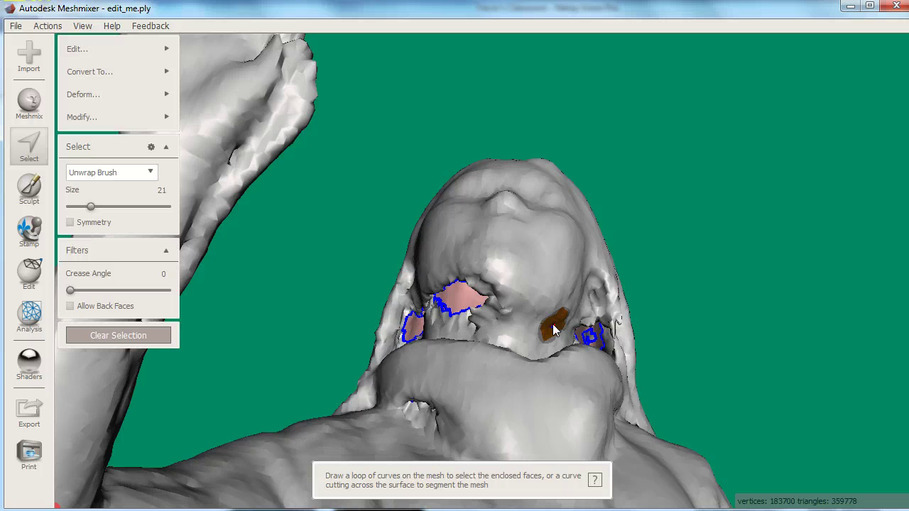
pyautogui.moveTo(529, 358); pyautogui.dragTo(540, 391)
pyautogui.press('f')
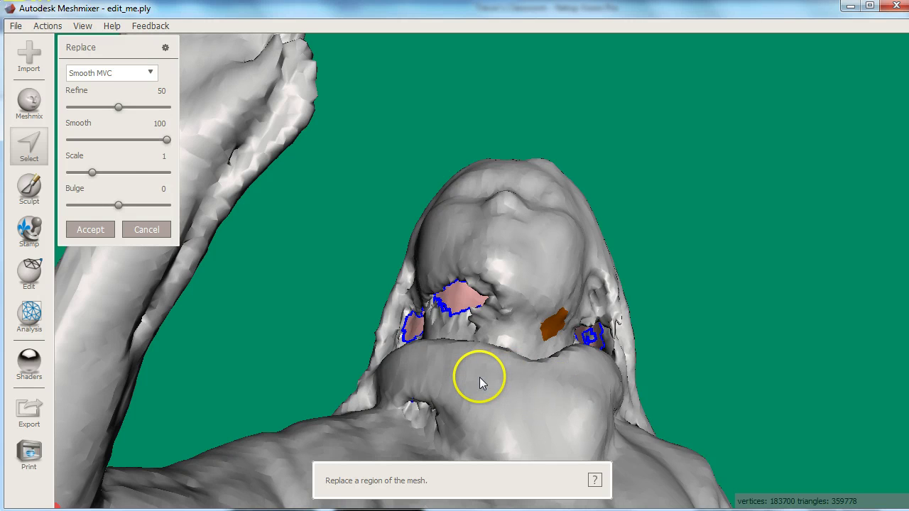
pyautogui.press('Return')
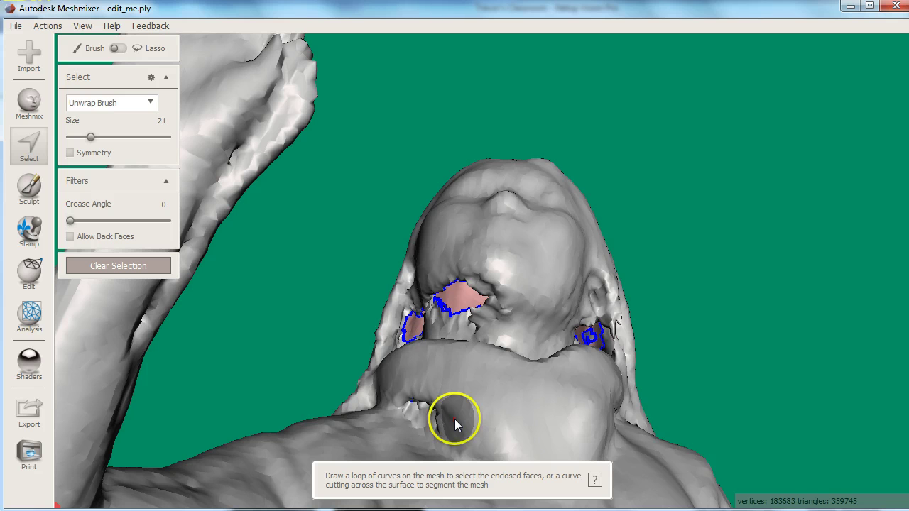
# Select the rim of the hole between the neck and the hair and replace it with a Smooth MVC fill
pyautogui.click(500, 308)
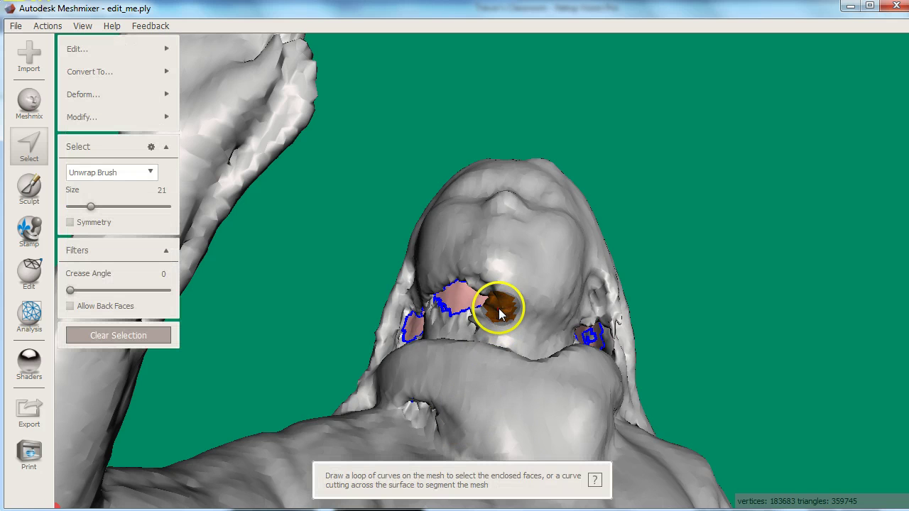
pyautogui.click(419, 311)
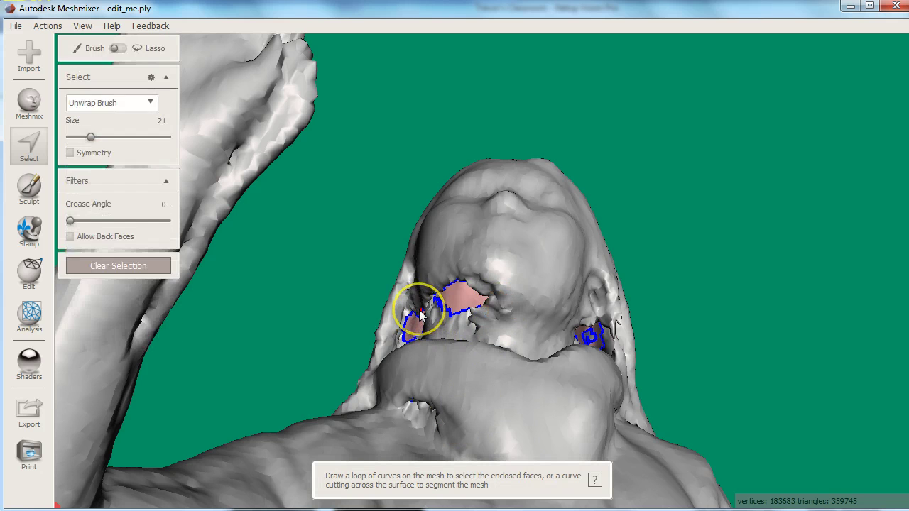
pyautogui.press('f')
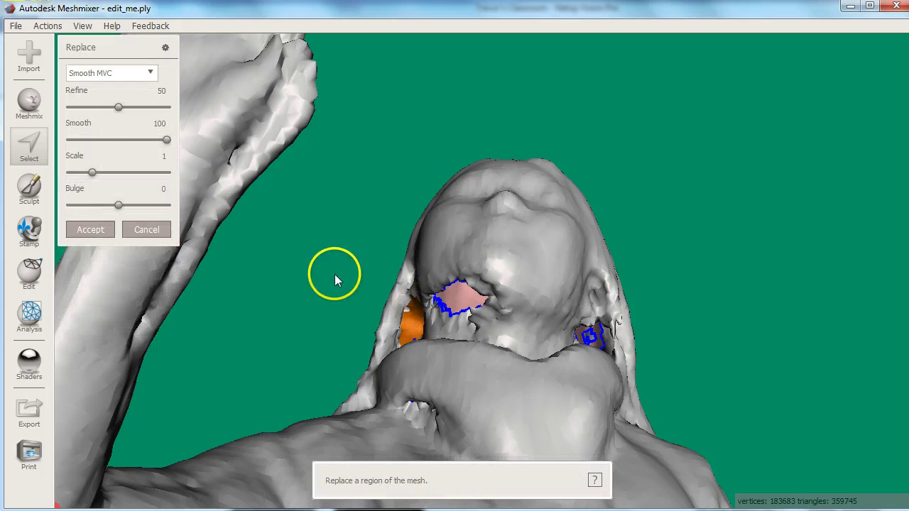
pyautogui.click(90, 229)
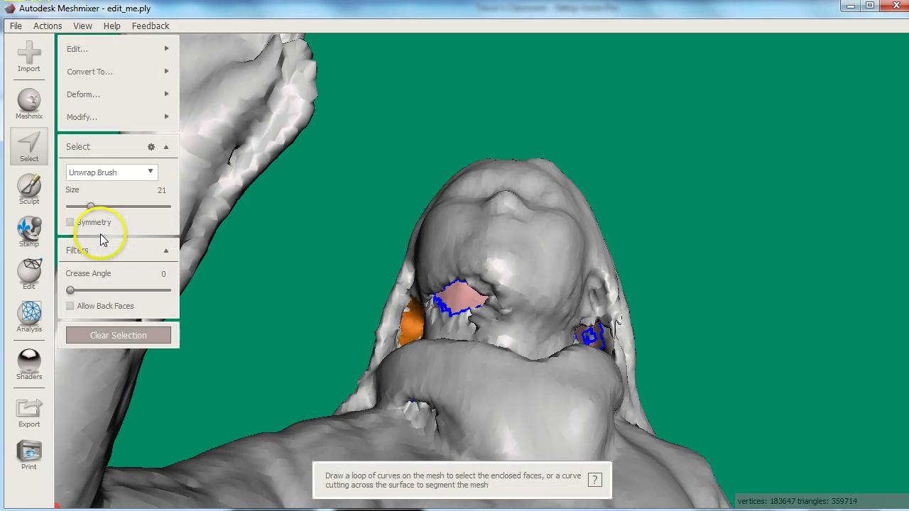
# Fill the small hole in the scarf fold and select the rim of the hole under the chin
pyautogui.click(486, 343)
pyautogui.moveTo(485, 338)
pyautogui.mouseDown()
pyautogui.moveTo(467, 380)
pyautogui.moveTo(433, 410)
pyautogui.moveTo(412, 408)
pyautogui.moveTo(433, 419)
pyautogui.moveTo(428, 424)
pyautogui.mouseUp()
pyautogui.press('f')
pyautogui.press('Return')
pyautogui.moveTo(473, 294)
pyautogui.mouseDown()
pyautogui.moveTo(481, 282)
pyautogui.moveTo(439, 284)
pyautogui.moveTo(436, 302)
pyautogui.moveTo(431, 296)
pyautogui.moveTo(462, 321)
pyautogui.moveTo(485, 316)
pyautogui.moveTo(493, 299)
pyautogui.mouseUp()
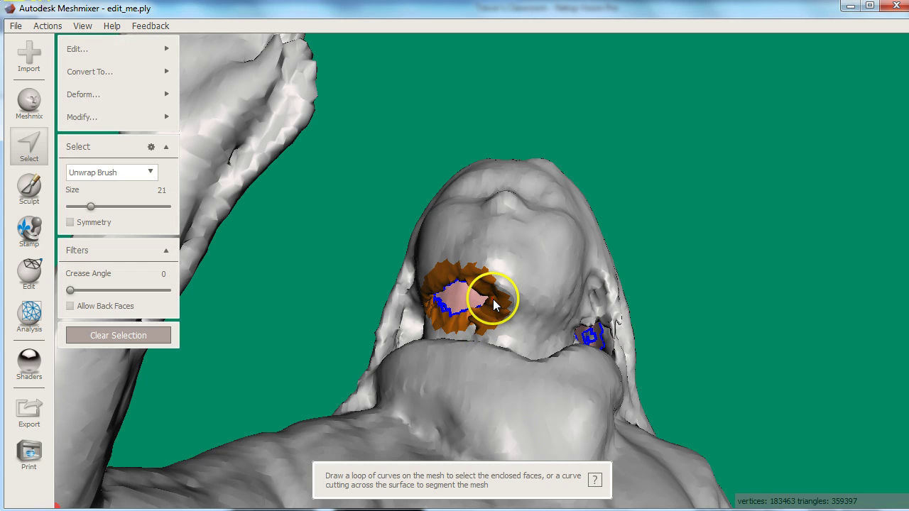
# Try to replace the selected pit on the torso near the armpit with a Smooth MVC fill, and cancel the operation
pyautogui.hotkey('ctrl', 'f')
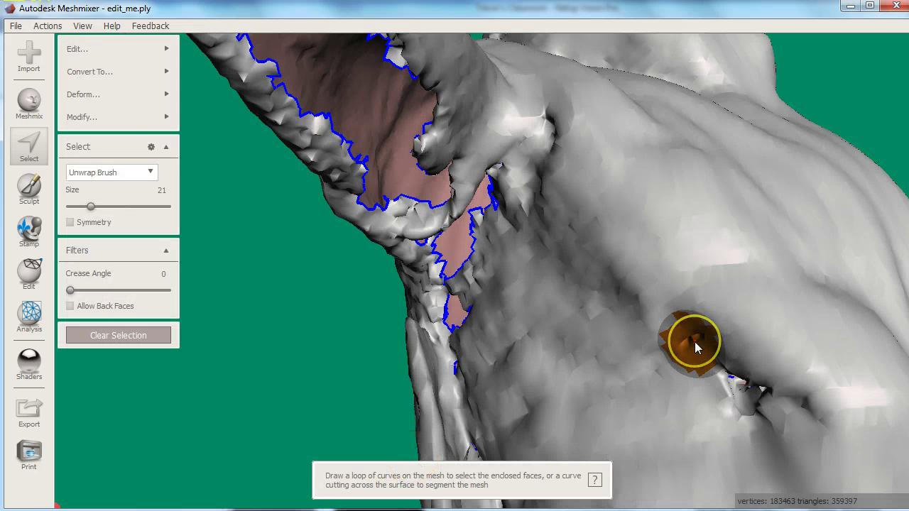
pyautogui.hotkey('ctrl', 'f')
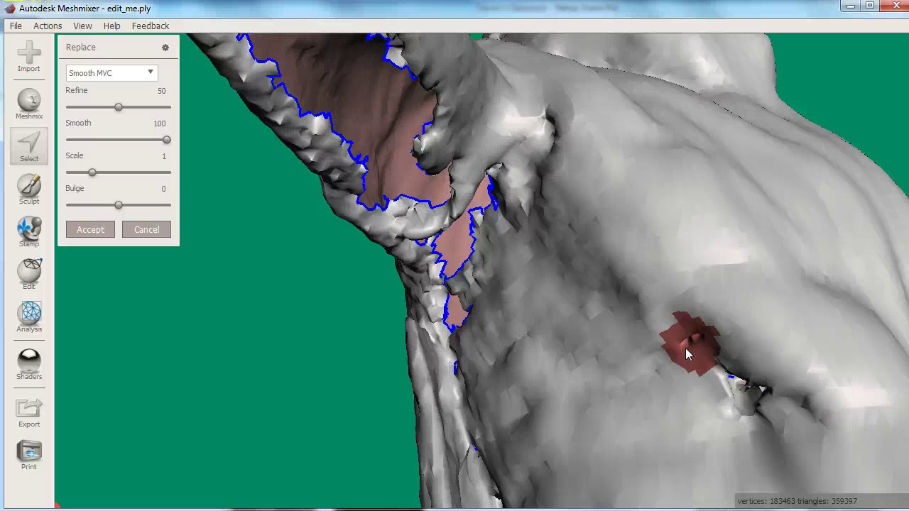
pyautogui.click(832, 436)
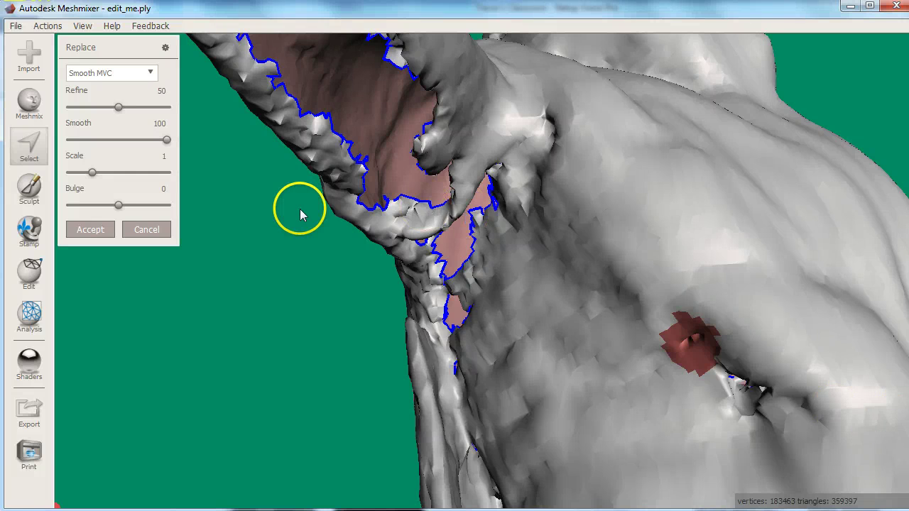
pyautogui.click(147, 230)
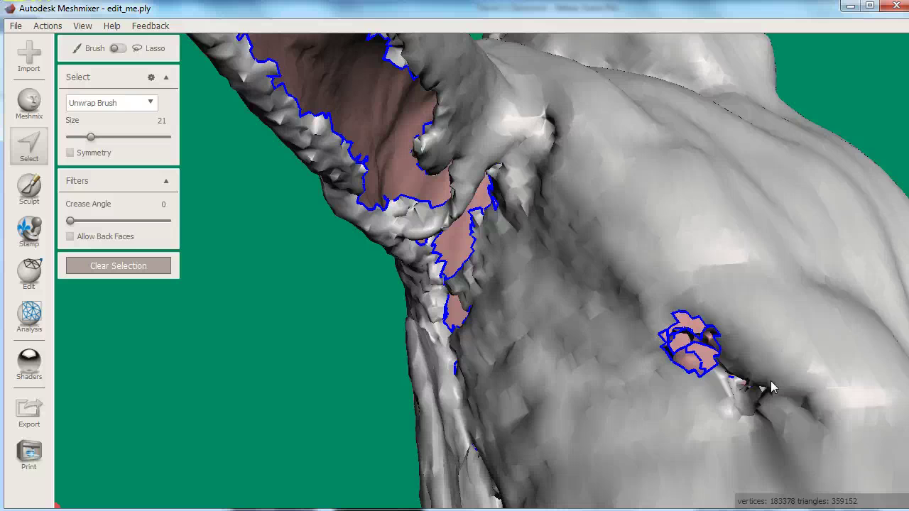
pyautogui.moveTo(771, 381)
pyautogui.mouseDown()
pyautogui.moveTo(750, 378)
pyautogui.moveTo(719, 323)
pyautogui.moveTo(711, 326)
pyautogui.moveTo(781, 345)
pyautogui.moveTo(760, 309)
pyautogui.moveTo(774, 318)
pyautogui.mouseUp()
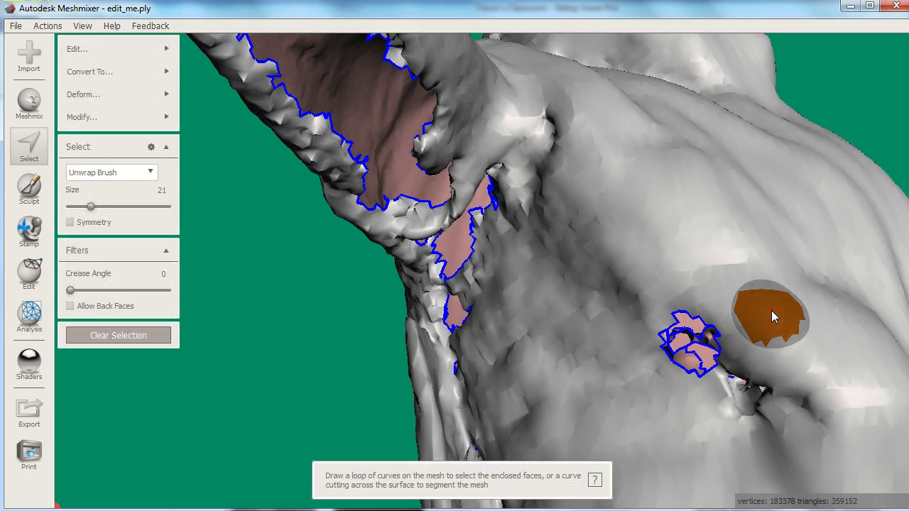
pyautogui.press('alt')
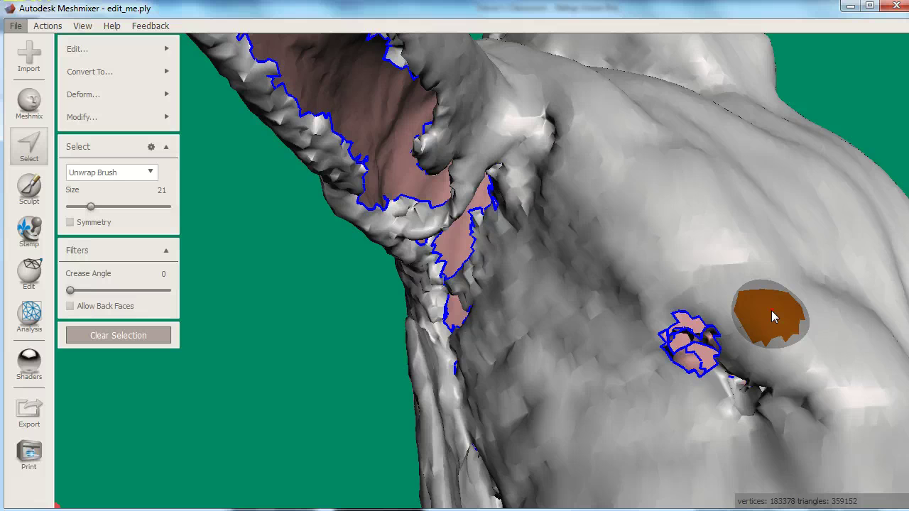
pyautogui.click(731, 242)
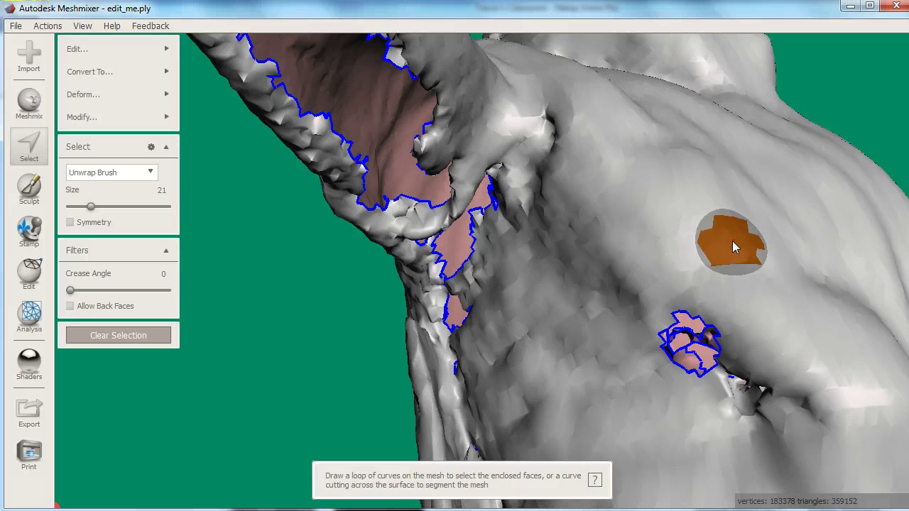
pyautogui.doubleClick(734, 246)
pyautogui.press('Escape')
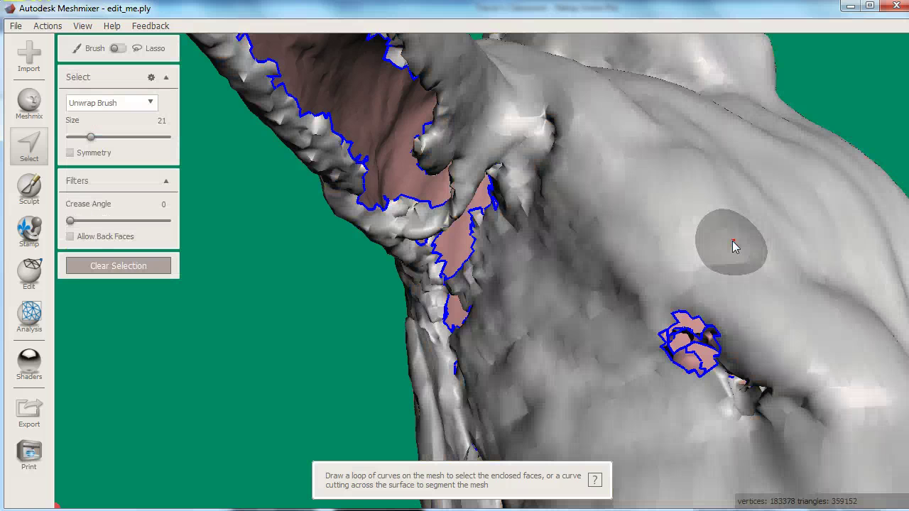
# Reduce the brush size to 17, select the rim around the jagged torso hole, and replace it with a smooth fill
pyautogui.moveTo(733, 245)
pyautogui.mouseDown()
pyautogui.moveTo(751, 340)
pyautogui.moveTo(697, 360)
pyautogui.moveTo(706, 366)
pyautogui.moveTo(666, 344)
pyautogui.moveTo(732, 320)
pyautogui.moveTo(707, 374)
pyautogui.moveTo(680, 324)
pyautogui.moveTo(712, 343)
pyautogui.mouseUp()
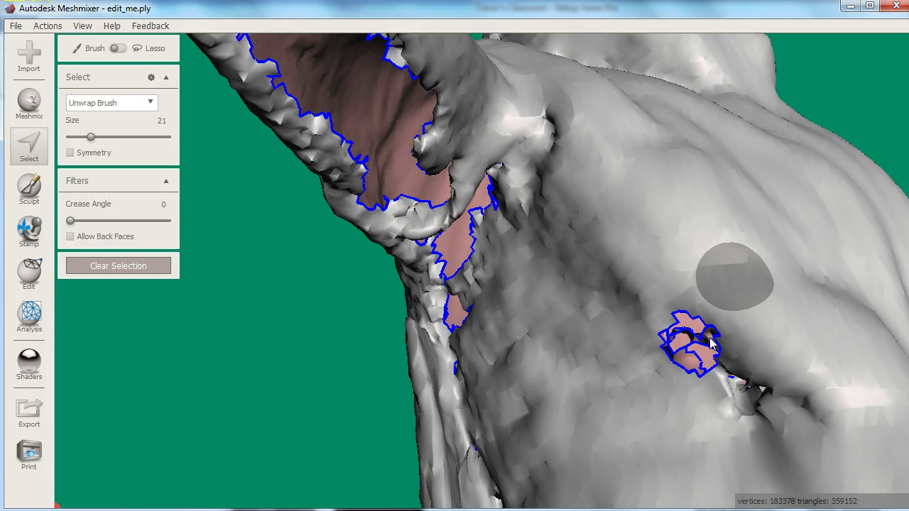
pyautogui.moveTo(705, 376)
pyautogui.mouseDown()
pyautogui.moveTo(702, 384)
pyautogui.moveTo(701, 306)
pyautogui.moveTo(697, 319)
pyautogui.mouseUp()
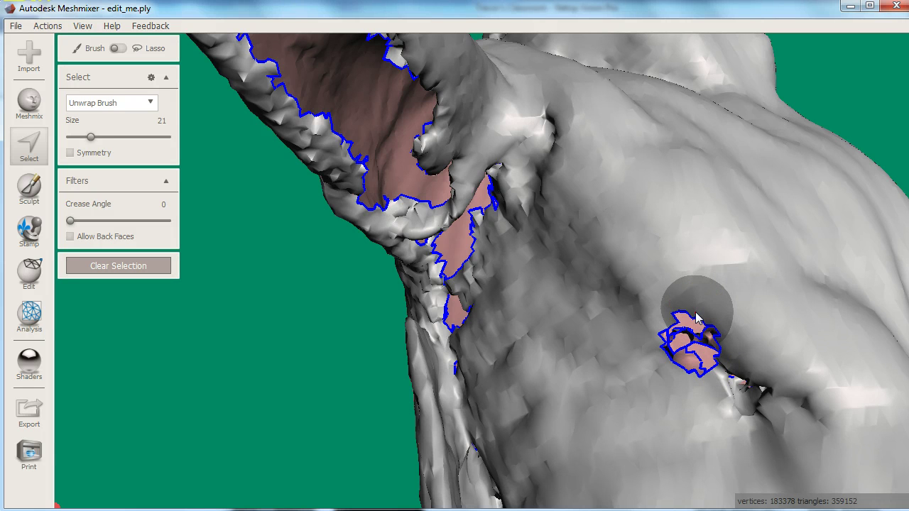
pyautogui.press('[')
pyautogui.press('[')
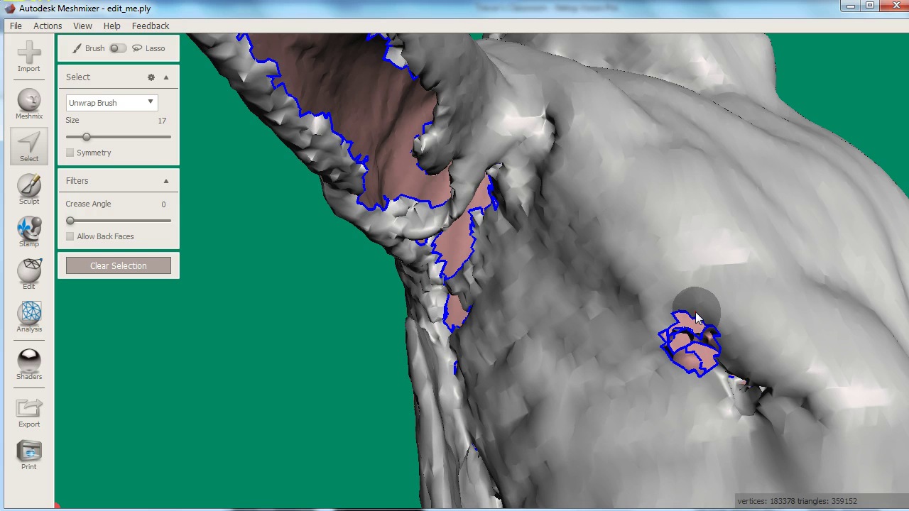
pyautogui.click(696, 318)
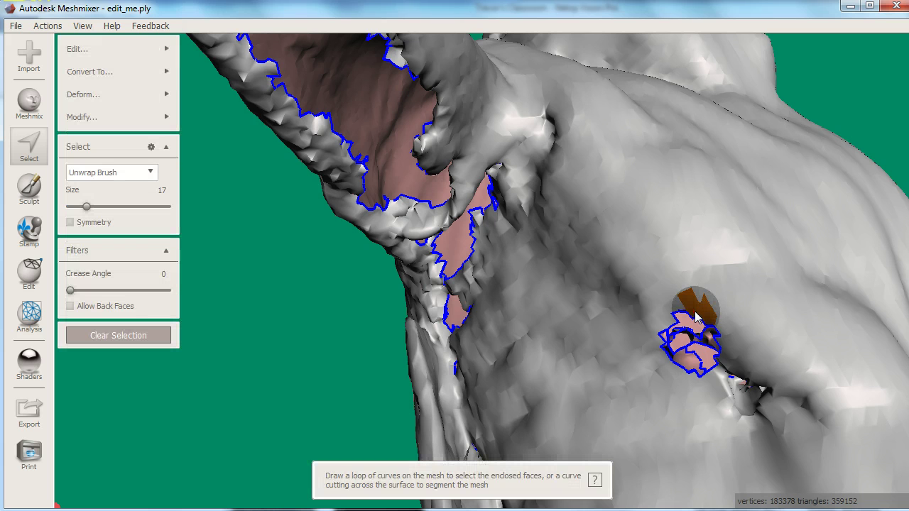
pyautogui.moveTo(696, 317); pyautogui.dragTo(696, 317)
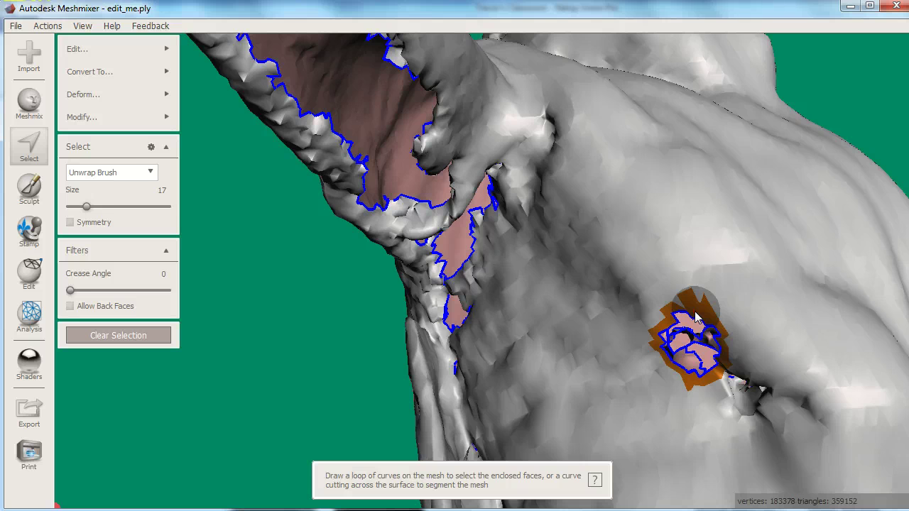
pyautogui.press('f')
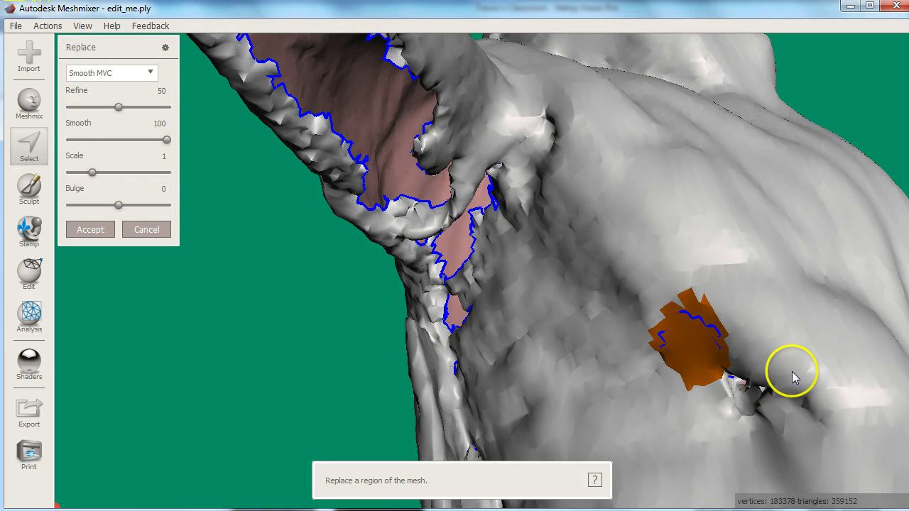
pyautogui.press('Return')
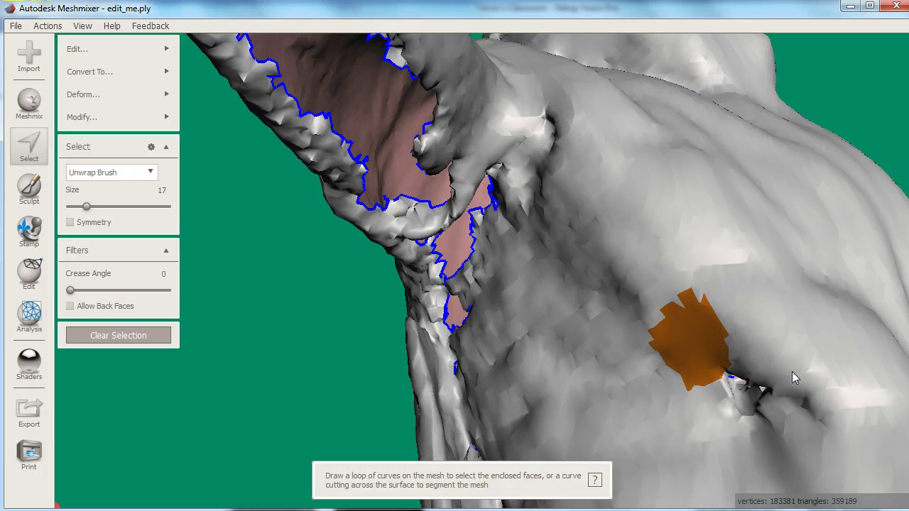
pyautogui.click(751, 382)
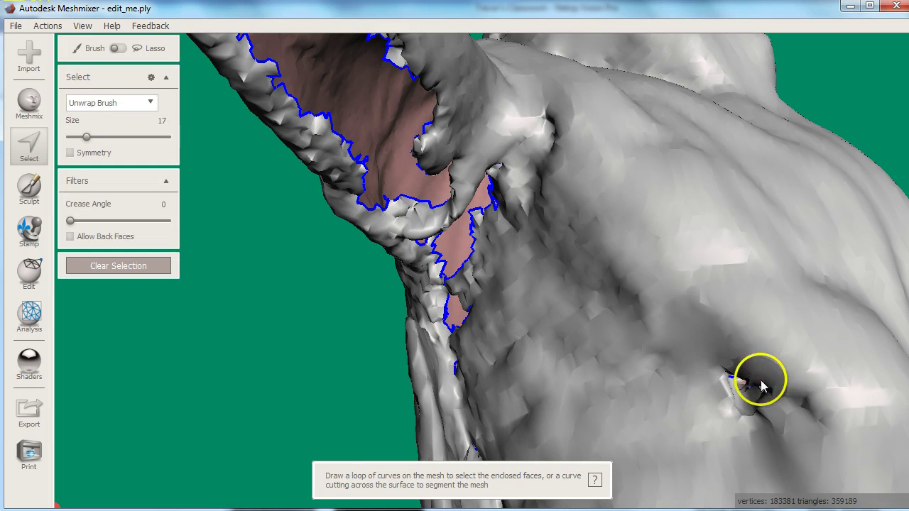
# Select the rim of the large opening along the arm and armpit, try to replace it, and expand the selection
pyautogui.click(473, 239)
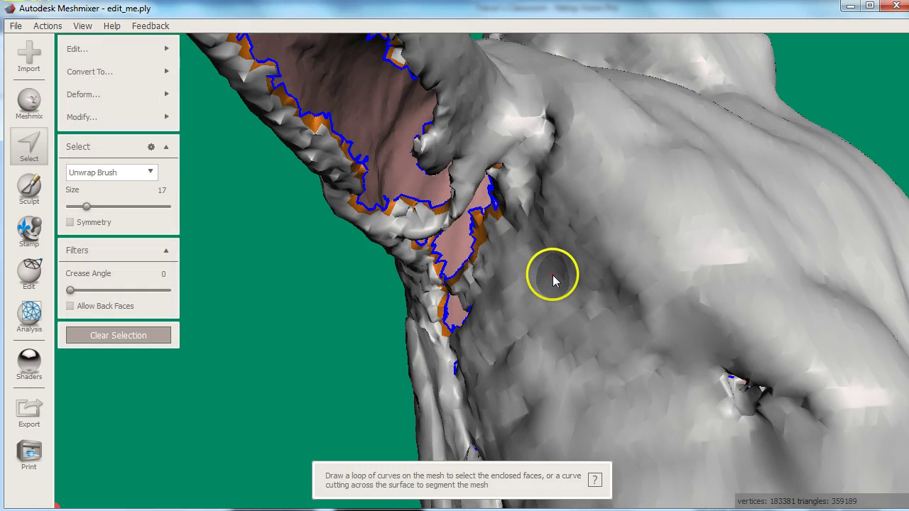
pyautogui.hotkey('ctrl', 'r')
pyautogui.moveTo(554, 282)
pyautogui.mouseDown()
pyautogui.moveTo(478, 323)
pyautogui.moveTo(475, 239)
pyautogui.moveTo(453, 280)
pyautogui.moveTo(505, 229)
pyautogui.mouseUp()
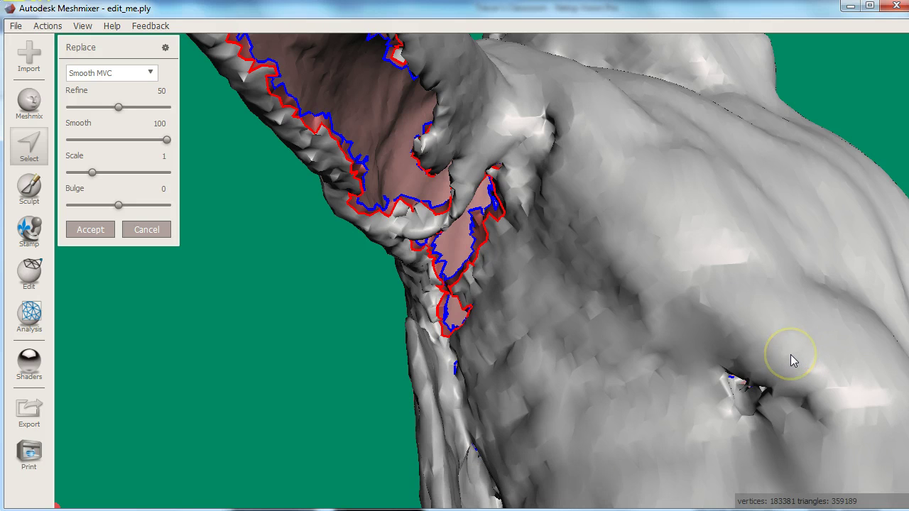
pyautogui.press('Return')
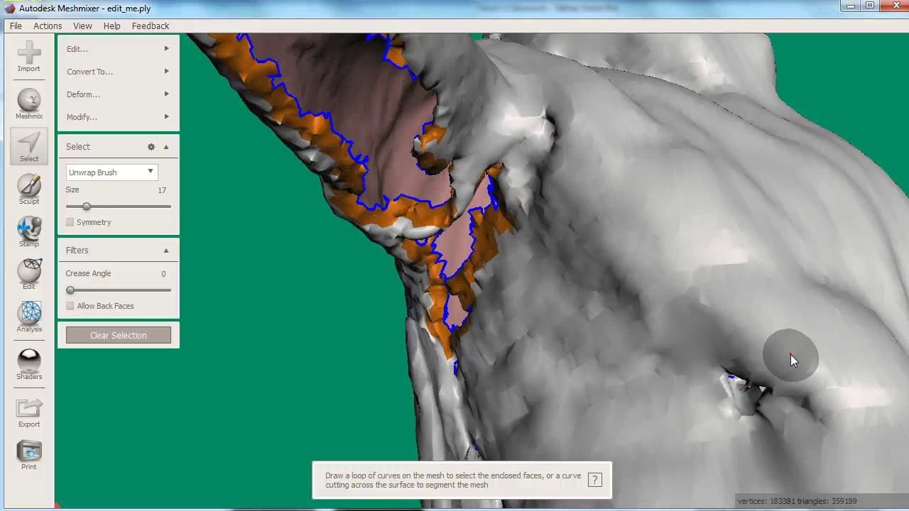
# Try to replace the widened rim selection around the large arm and armpit opening with a Smooth MVC fill, undo it, and clear the selection
pyautogui.press('f')
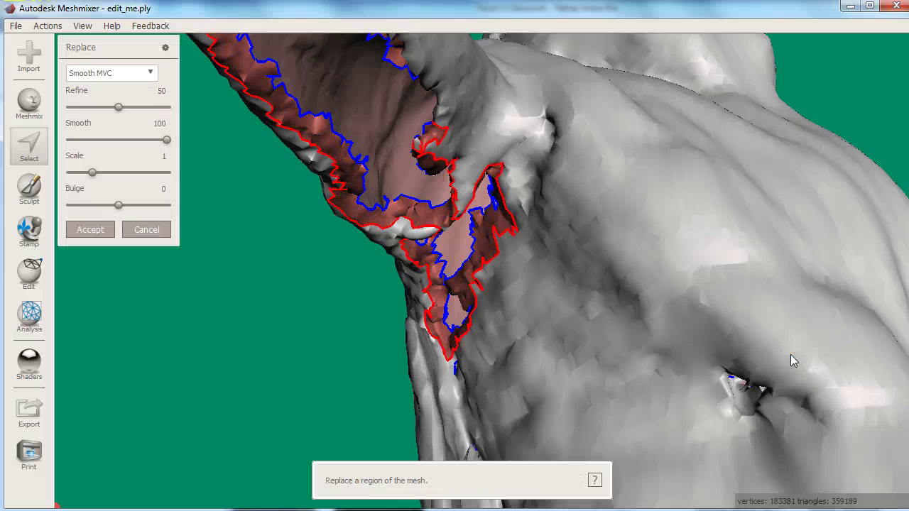
pyautogui.press('Return')
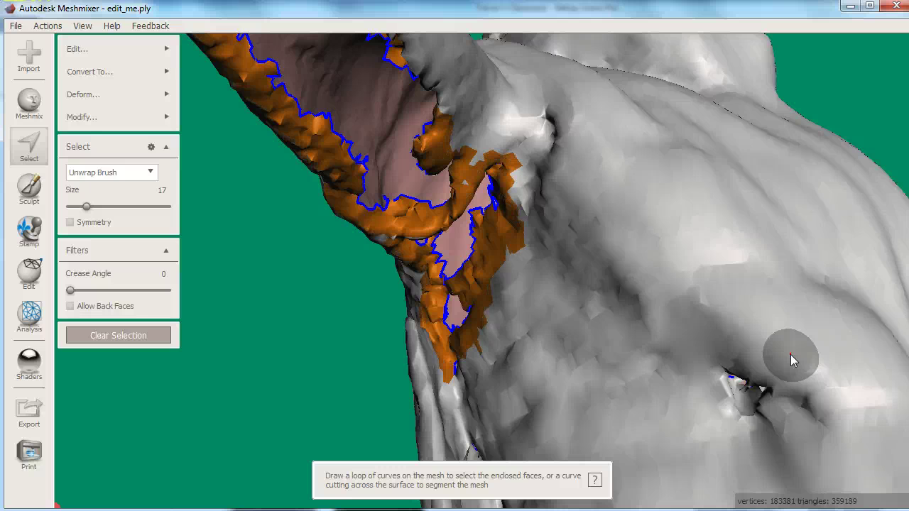
pyautogui.press('f')
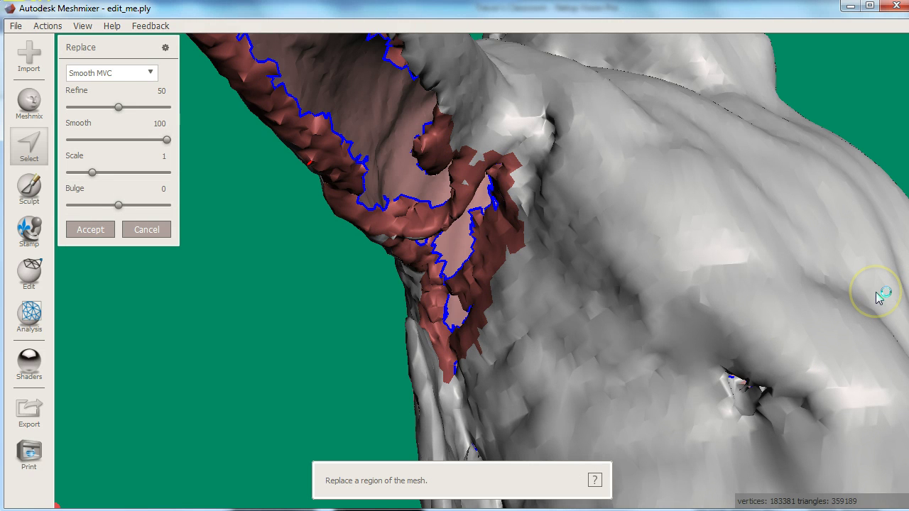
pyautogui.press('Return')
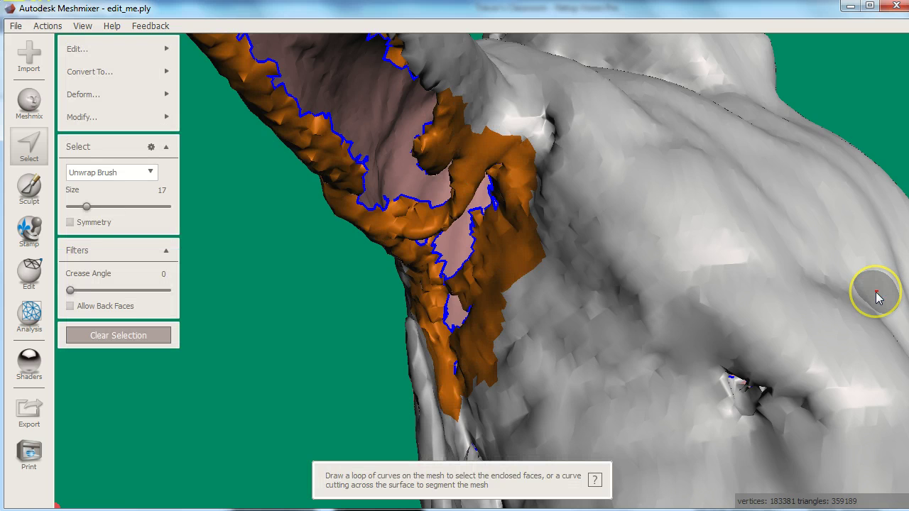
pyautogui.press('f')
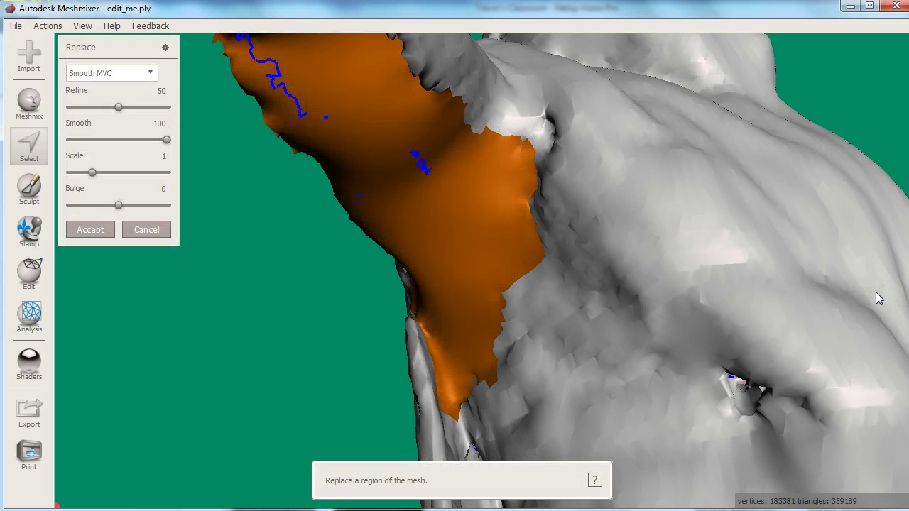
pyautogui.hotkey('ctrl', 'z')
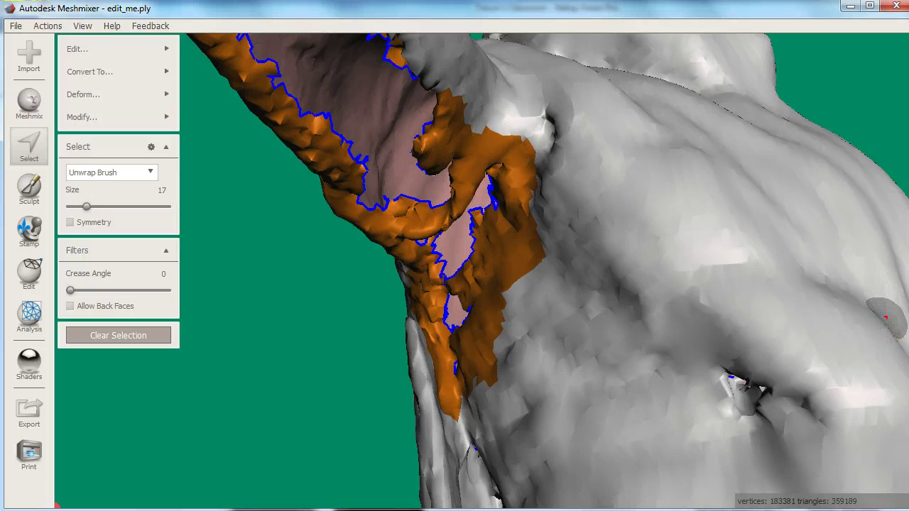
pyautogui.press('Escape')
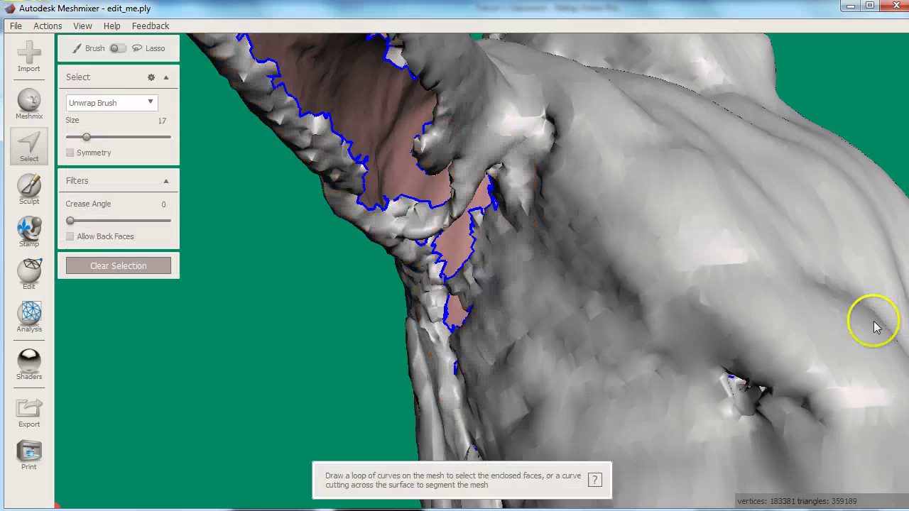
# Select the small bridging piece of mesh inside the arm opening with a brush size of 18
pyautogui.moveTo(670, 333); pyautogui.dragTo(795, 359, button='right')
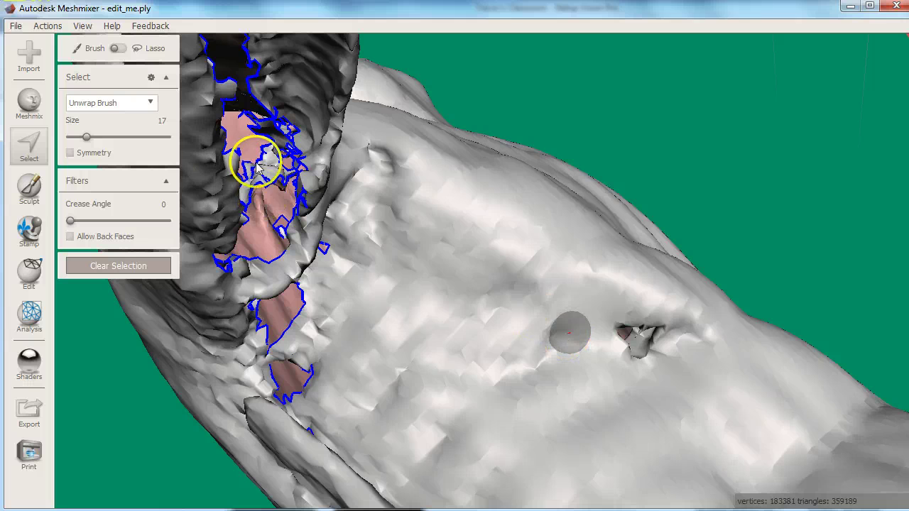
pyautogui.moveTo(259, 166); pyautogui.dragTo(270, 174)
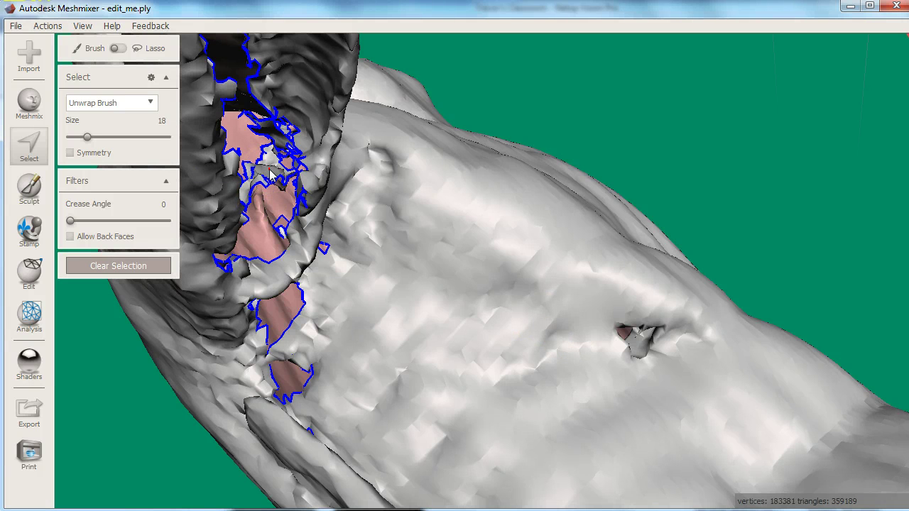
pyautogui.moveTo(270, 174)
pyautogui.mouseDown(button='right')
pyautogui.moveTo(260, 166)
pyautogui.moveTo(284, 183)
pyautogui.mouseUp(button='right')
pyautogui.moveTo(284, 183); pyautogui.dragTo(282, 182)
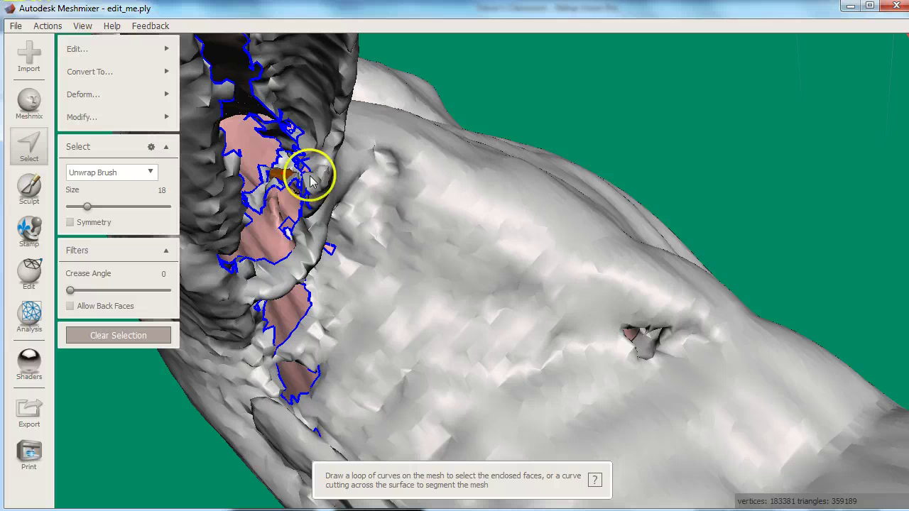
# Select a patch of hair beside the face and expand and contract the selection by rings
pyautogui.moveTo(618, 199); pyautogui.dragTo(675, 217, button='right')
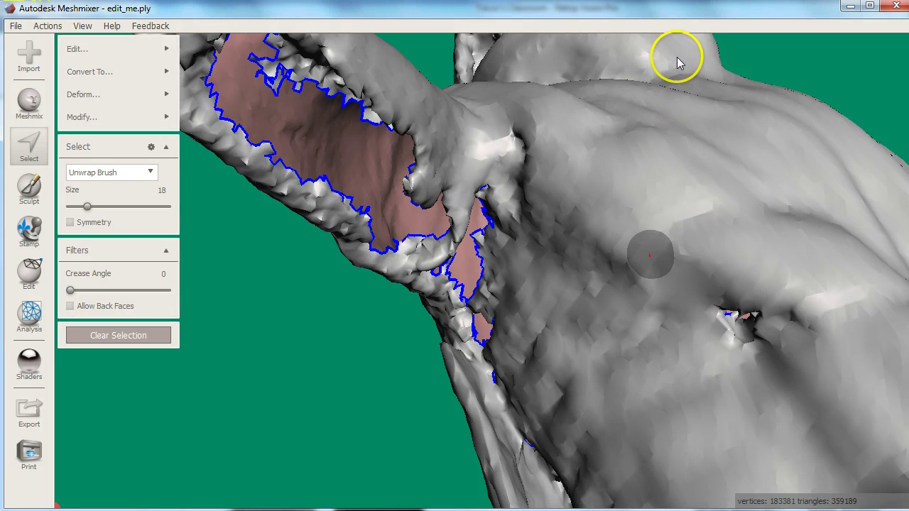
pyautogui.moveTo(680, 57); pyautogui.dragTo(664, 226, button='right')
pyautogui.moveTo(721, 274); pyautogui.dragTo(721, 192, button='right')
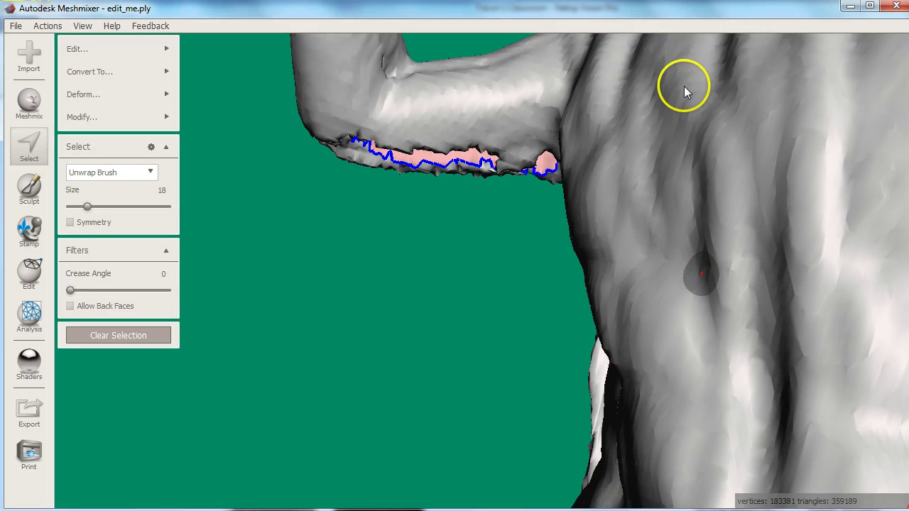
pyautogui.moveTo(654, 98); pyautogui.dragTo(316, 328, button='right')
pyautogui.moveTo(524, 345); pyautogui.dragTo(645, 349, button='right')
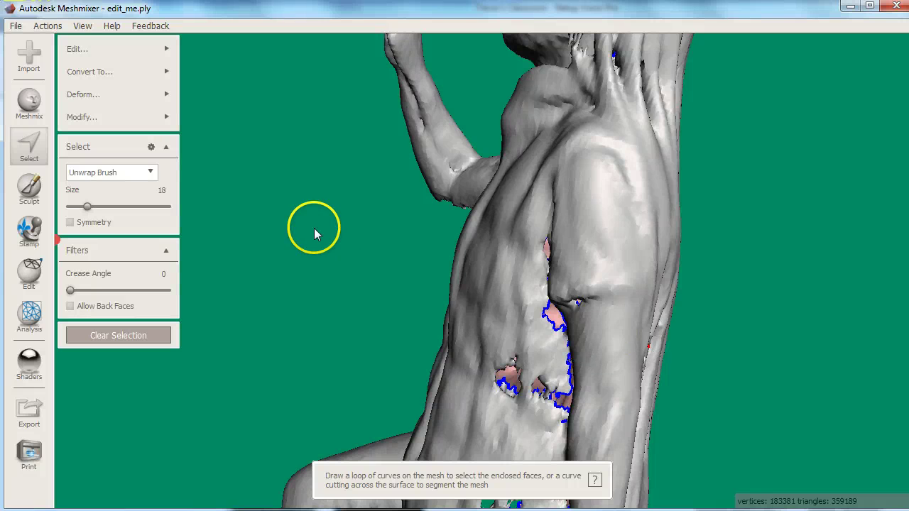
pyautogui.click(162, 117)
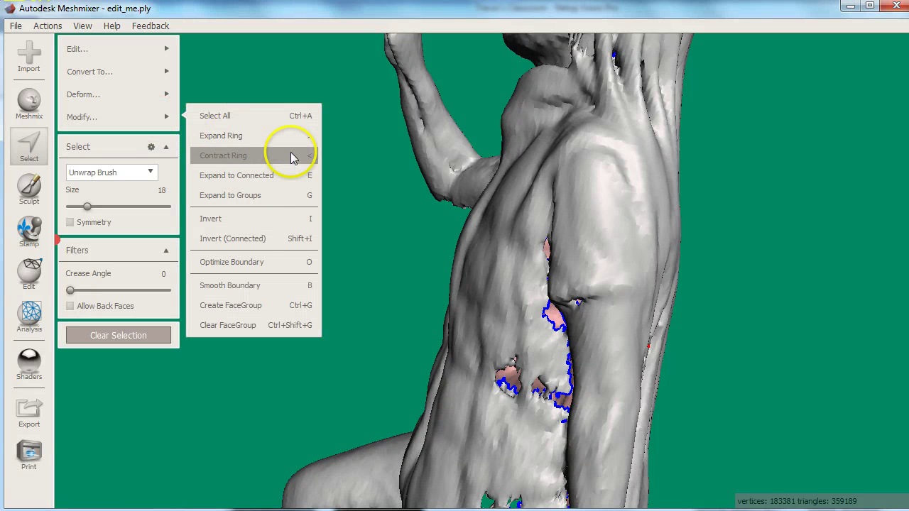
pyautogui.moveTo(746, 302); pyautogui.dragTo(694, 284, button='right')
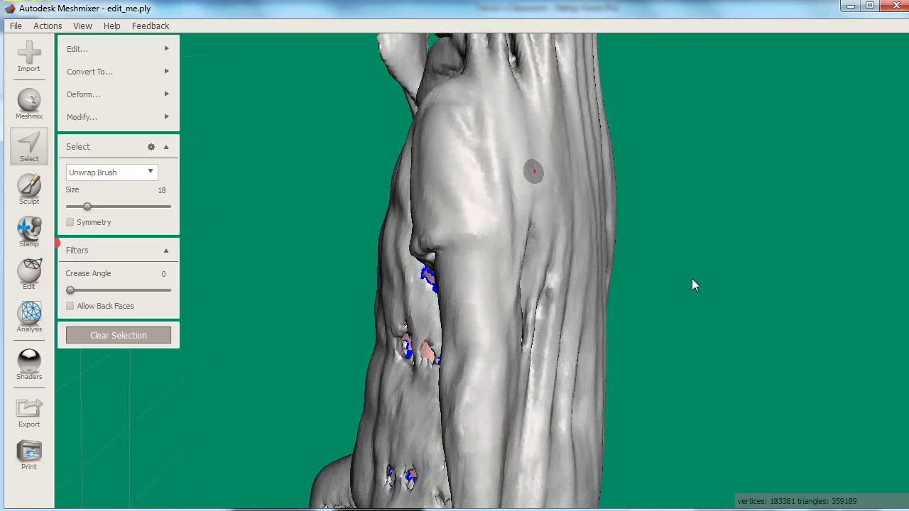
pyautogui.click(651, 310)
pyautogui.moveTo(649, 306); pyautogui.dragTo(655, 152)
pyautogui.scroll(-8, 656, 135)
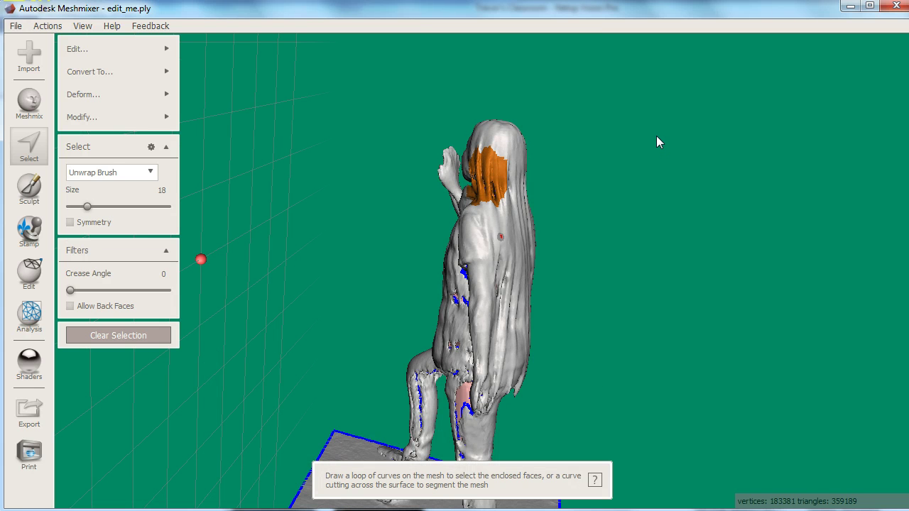
pyautogui.click(543, 187)
pyautogui.moveTo(543, 187)
pyautogui.mouseDown()
pyautogui.moveTo(523, 194)
pyautogui.moveTo(517, 228)
pyautogui.mouseUp()
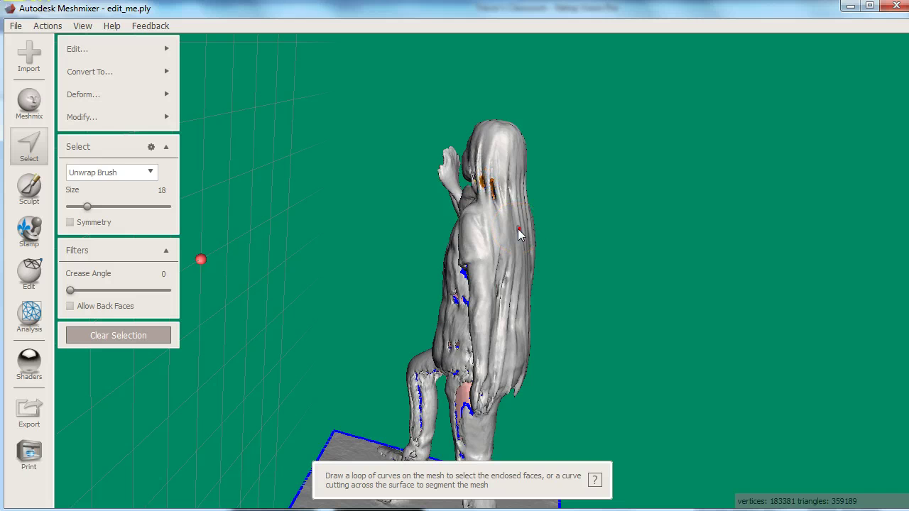
pyautogui.moveTo(518, 228); pyautogui.dragTo(518, 228)
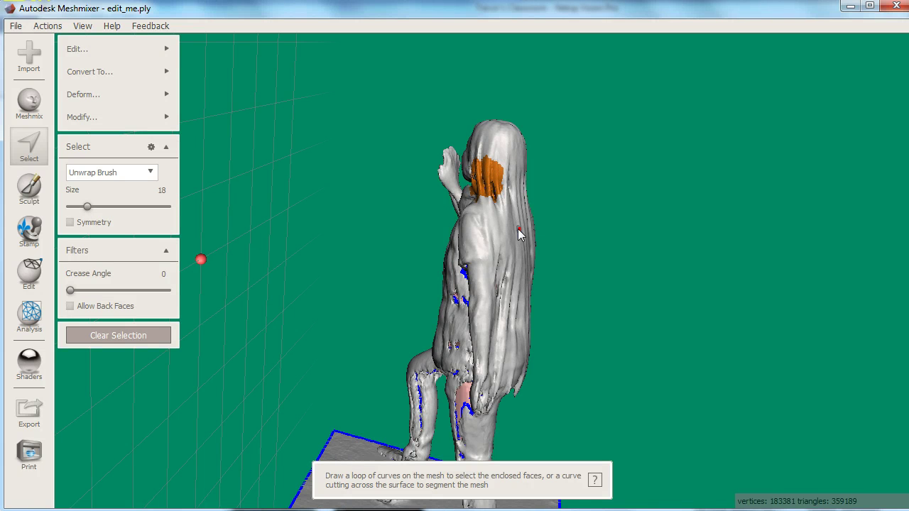
# Increase the brush size to 23, adjust the selection on the hair strands beside the face, and delete the selected faces
pyautogui.press(']')
pyautogui.press(']')
pyautogui.press(']')
pyautogui.press(']')
pyautogui.press(']')
pyautogui.moveTo(496, 171)
pyautogui.mouseDown()
pyautogui.moveTo(483, 162)
pyautogui.moveTo(496, 161)
pyautogui.moveTo(503, 183)
pyautogui.moveTo(582, 231)
pyautogui.mouseUp()
pyautogui.moveTo(582, 228); pyautogui.dragTo(800, 294, button='right')
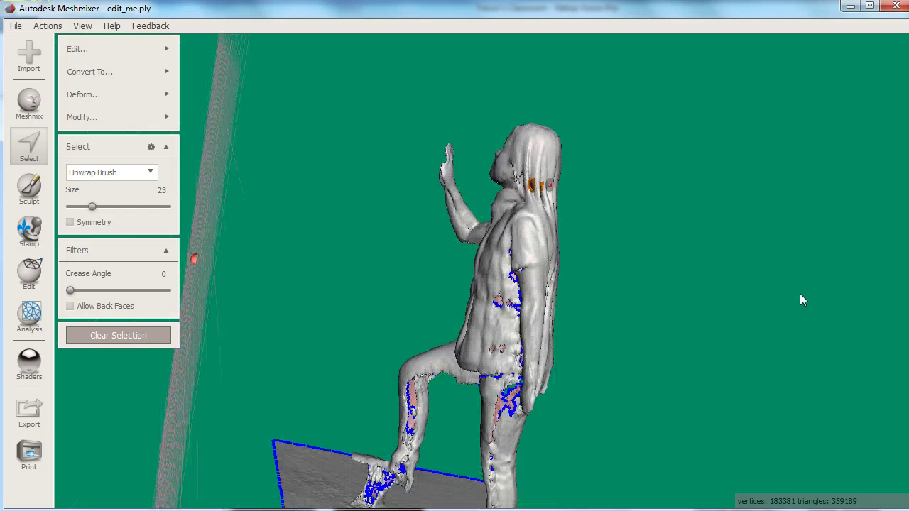
pyautogui.press('Delete')
# Select the rims of the two holes in the hair and replace each with a Smooth MVC fill
pyautogui.click(534, 179)
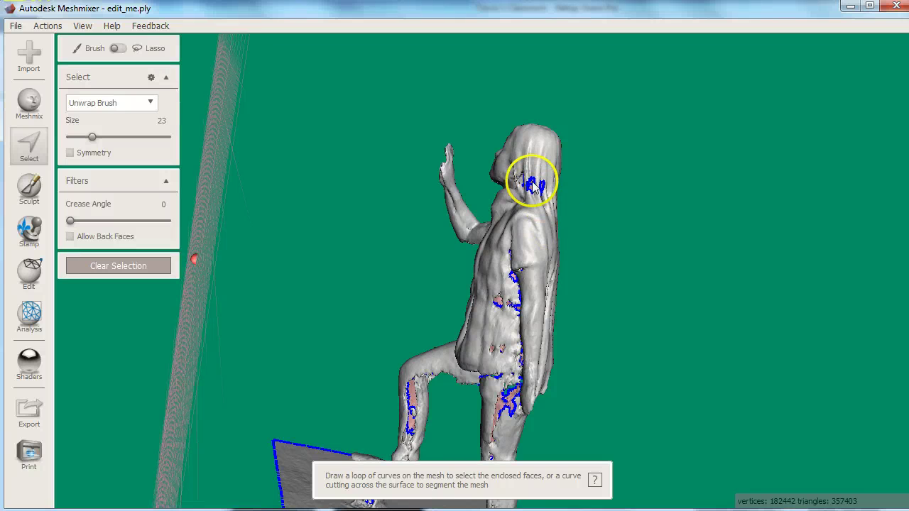
pyautogui.click(566, 196)
pyautogui.press('f')
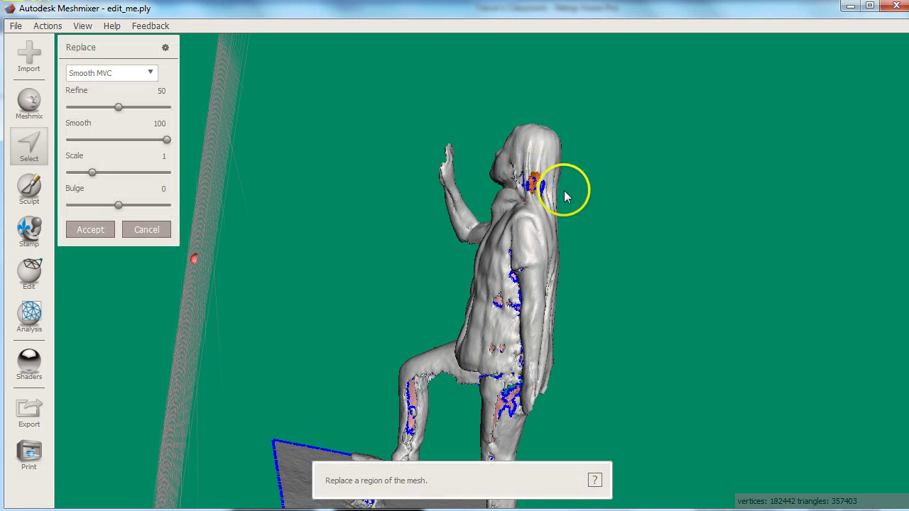
pyautogui.press('Return')
pyautogui.moveTo(568, 189); pyautogui.dragTo(508, 189, button='right')
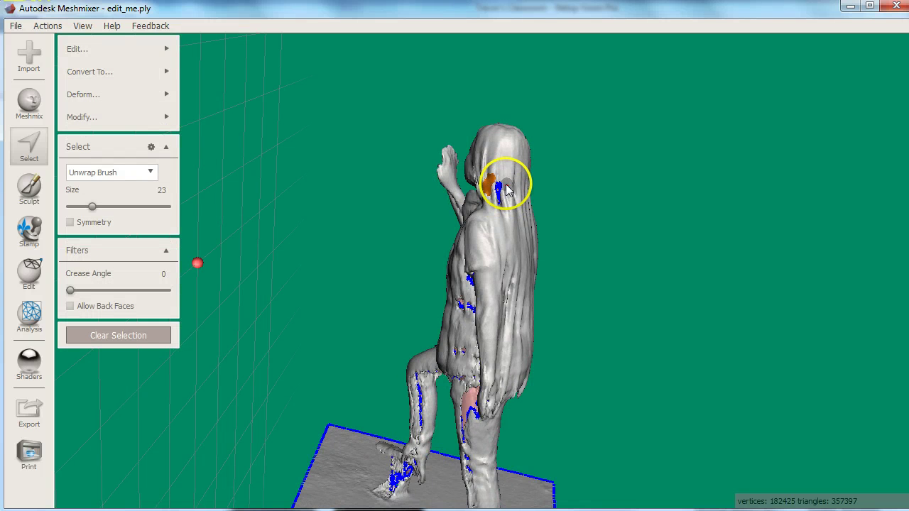
pyautogui.press('f')
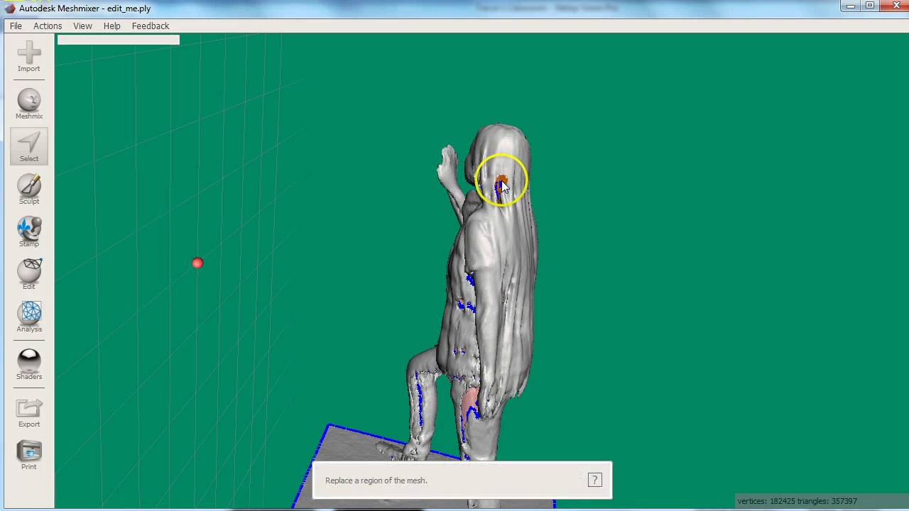
pyautogui.press('Return')
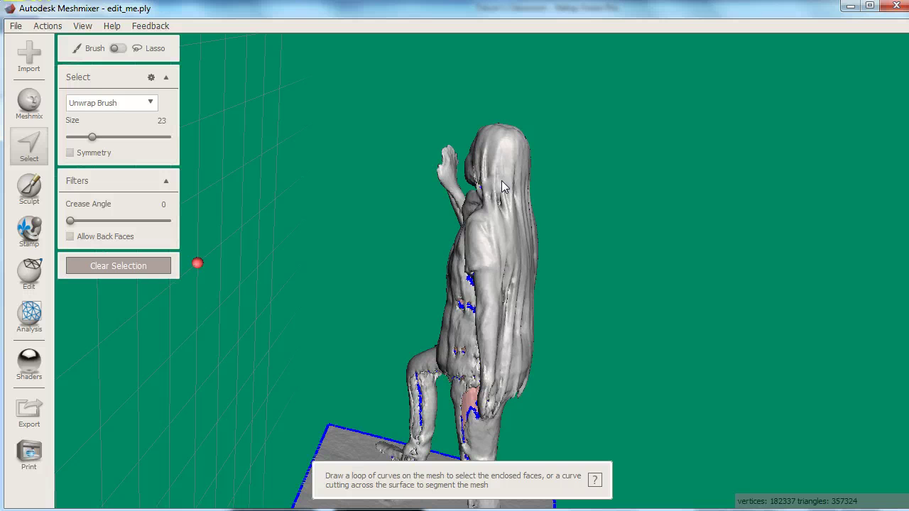
# Select the entire connected body from a spot on the sleeve, invert the selection, and delete the remaining loose fragments
pyautogui.click(511, 158)
pyautogui.click(490, 256)
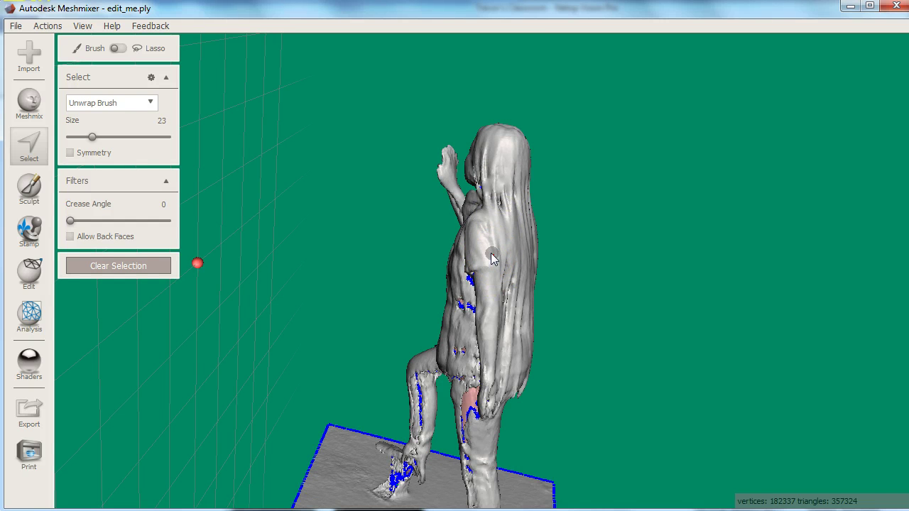
pyautogui.click(492, 256)
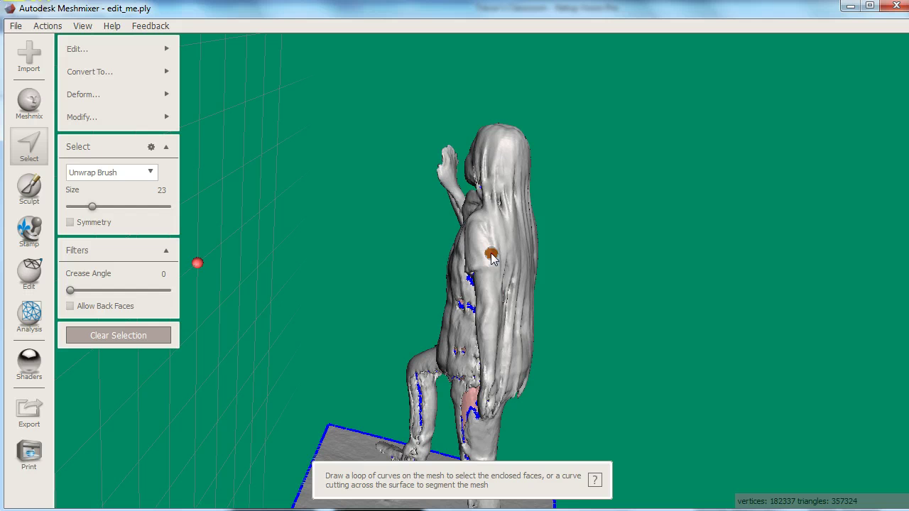
pyautogui.doubleClick(491, 256)
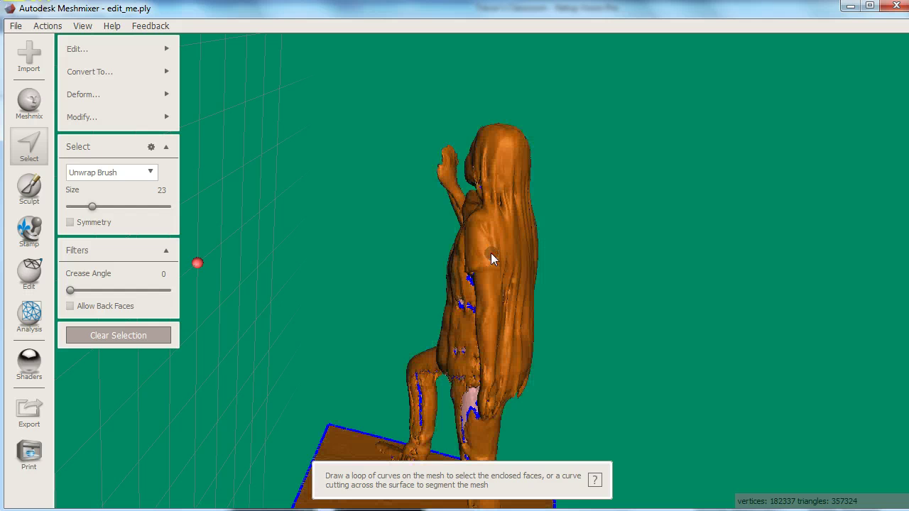
pyautogui.keyDown('ctrl'); pyautogui.doubleClick(491, 256); pyautogui.keyUp('ctrl')
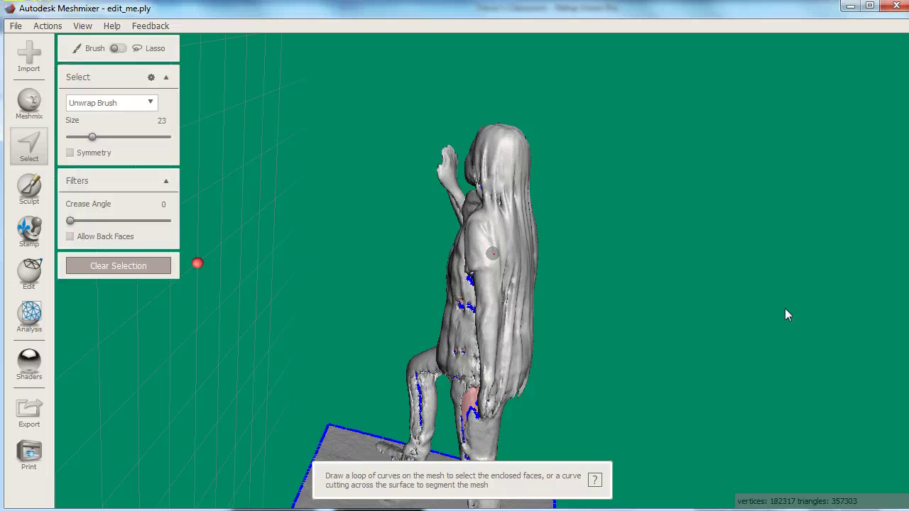
# Inspect the mesh for defects and repair the marked holes along the lowered arm and side of the hair with Flat Fill
pyautogui.moveTo(786, 313); pyautogui.dragTo(813, 398, button='right')
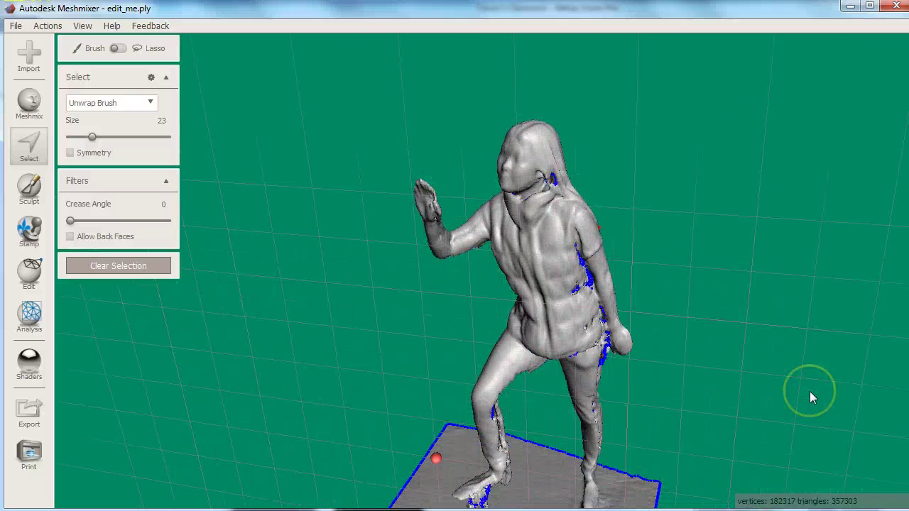
pyautogui.moveTo(837, 328); pyautogui.dragTo(836, 328, button='right')
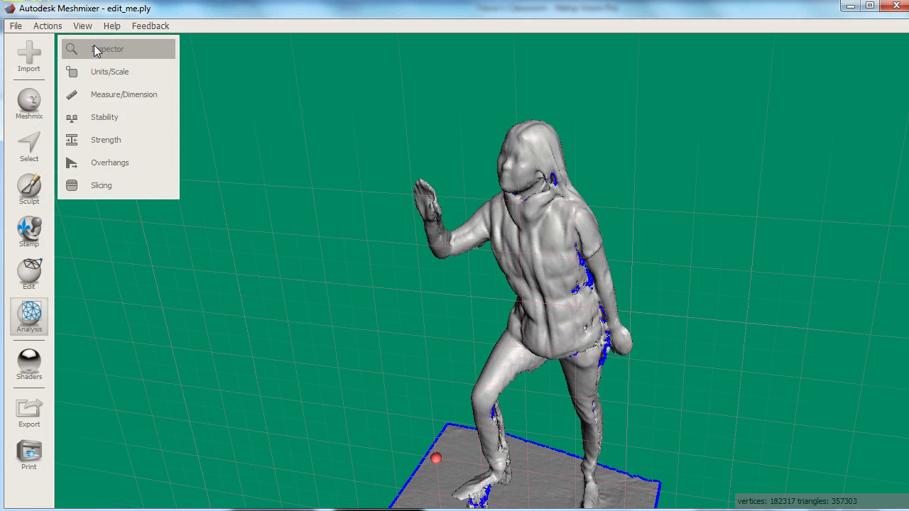
pyautogui.click(97, 51)
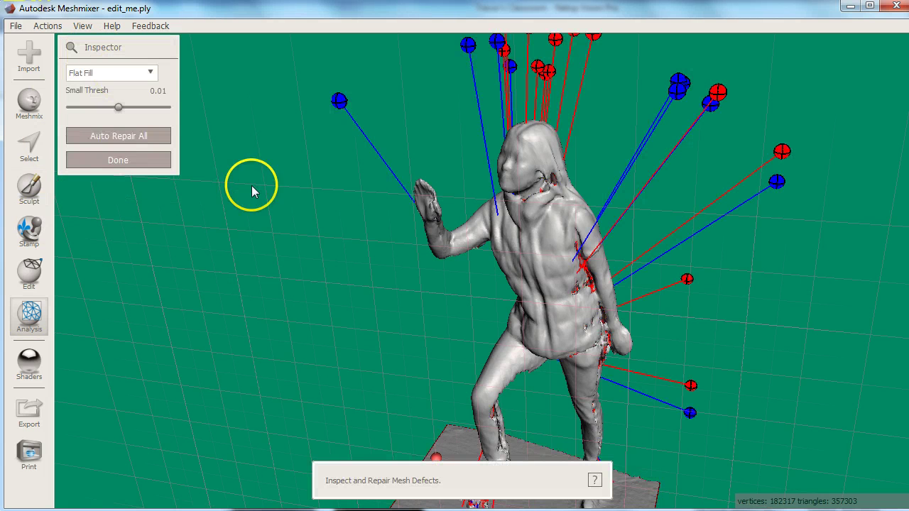
pyautogui.moveTo(361, 343); pyautogui.dragTo(422, 239, button='right')
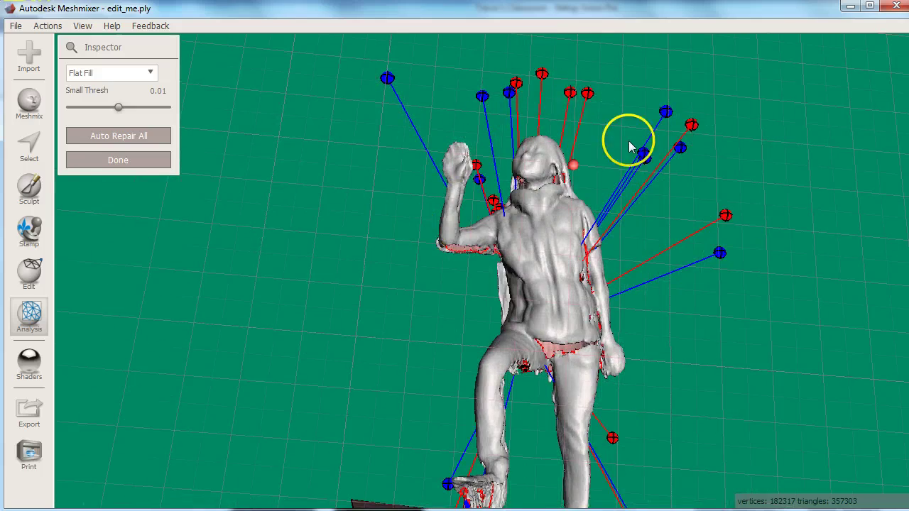
pyautogui.moveTo(595, 344); pyautogui.dragTo(695, 403, button='right')
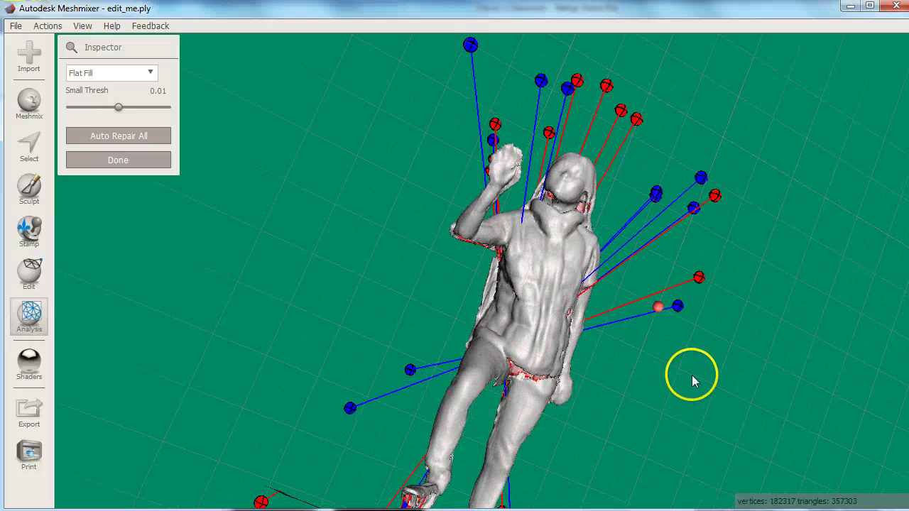
pyautogui.click(700, 278)
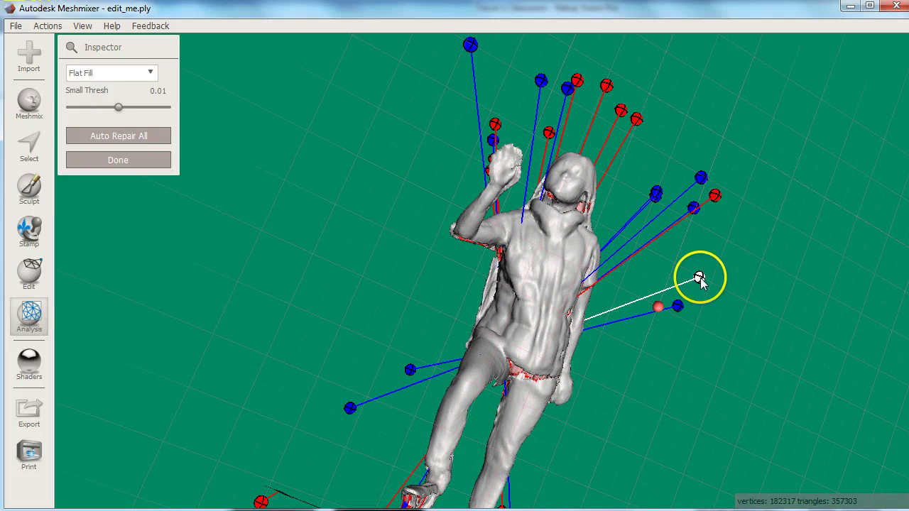
pyautogui.click(713, 195)
pyautogui.click(637, 121)
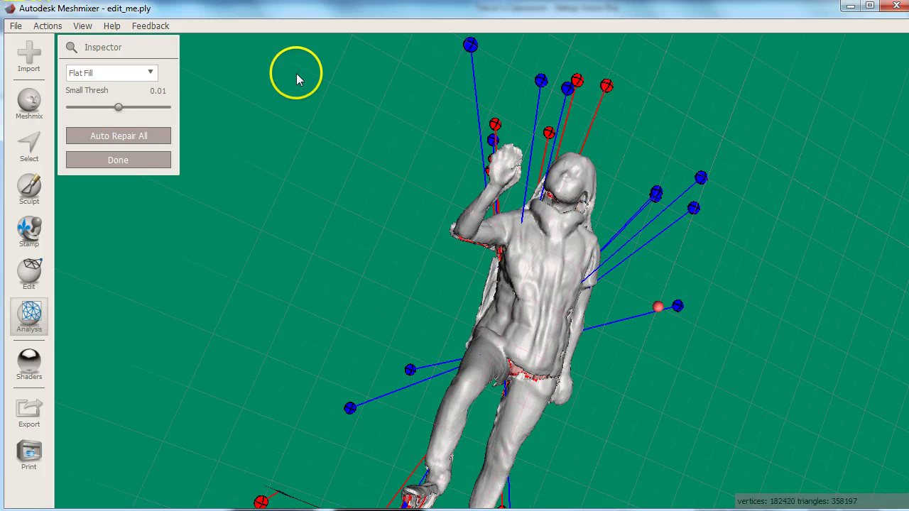
# Run an automatic repair of all marked defects, and preview a Fast Make Solid with solid accuracy 154 and mesh density 216
pyautogui.click(138, 141)
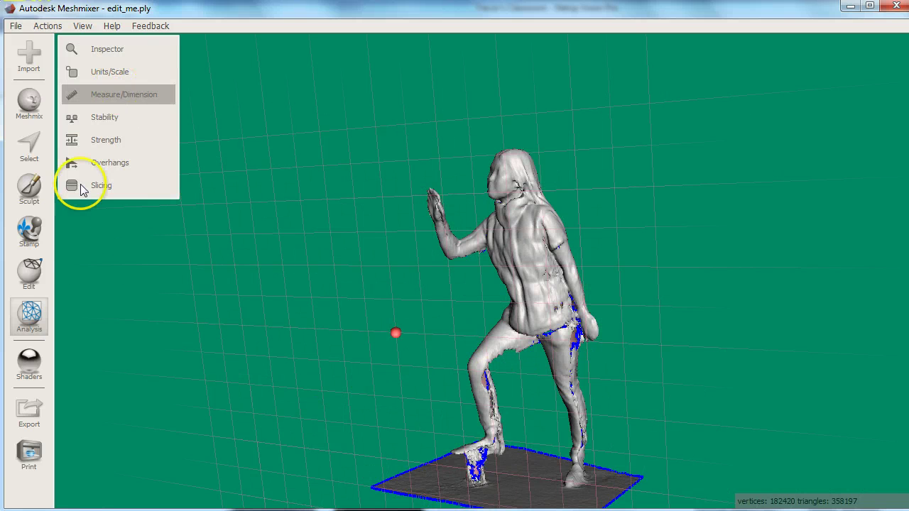
pyautogui.moveTo(24, 281)
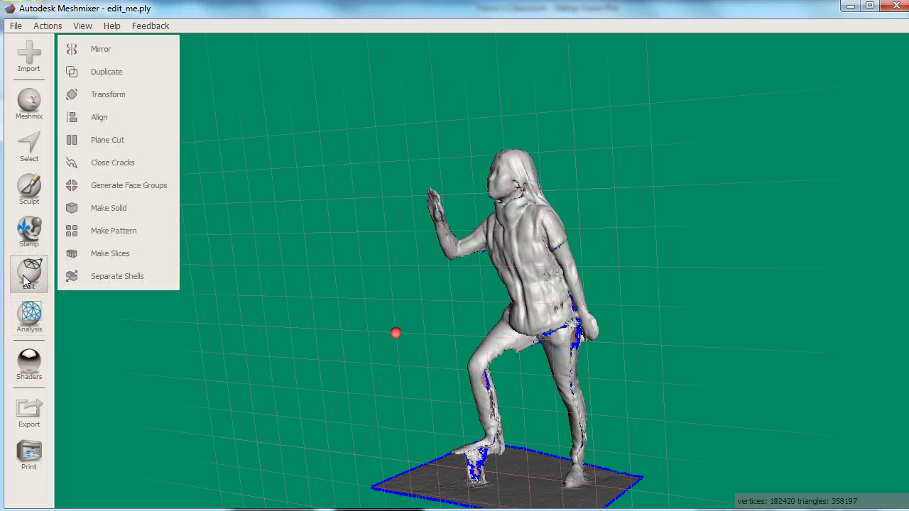
pyautogui.click(146, 213)
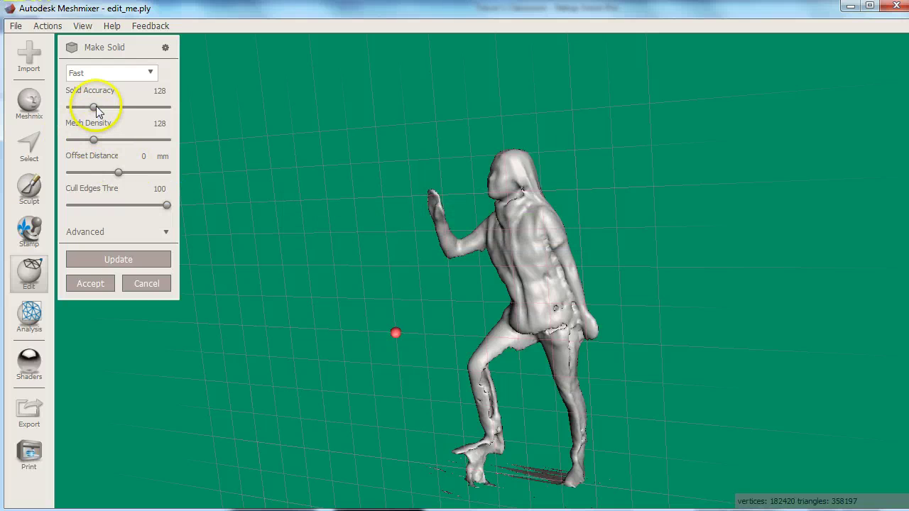
pyautogui.moveTo(96, 107); pyautogui.dragTo(106, 107)
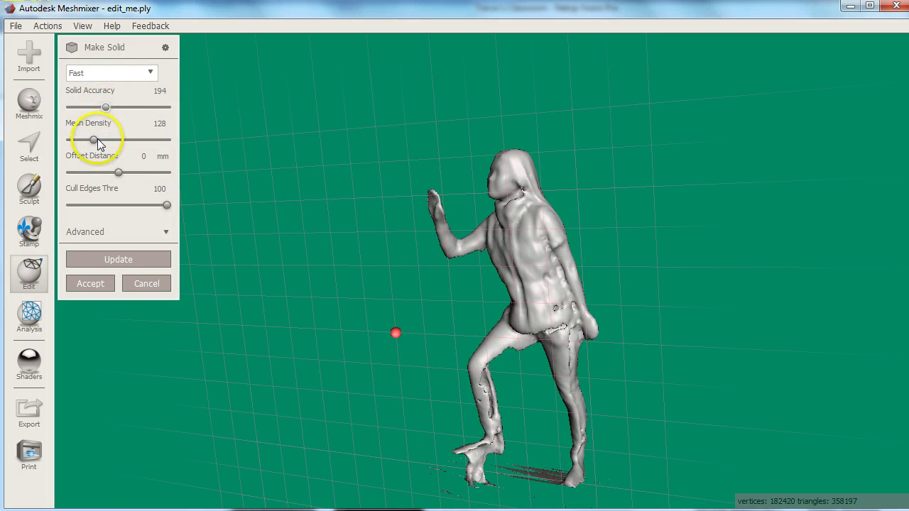
pyautogui.moveTo(97, 138); pyautogui.dragTo(111, 143)
pyautogui.moveTo(111, 108); pyautogui.dragTo(103, 107)
pyautogui.click(124, 259)
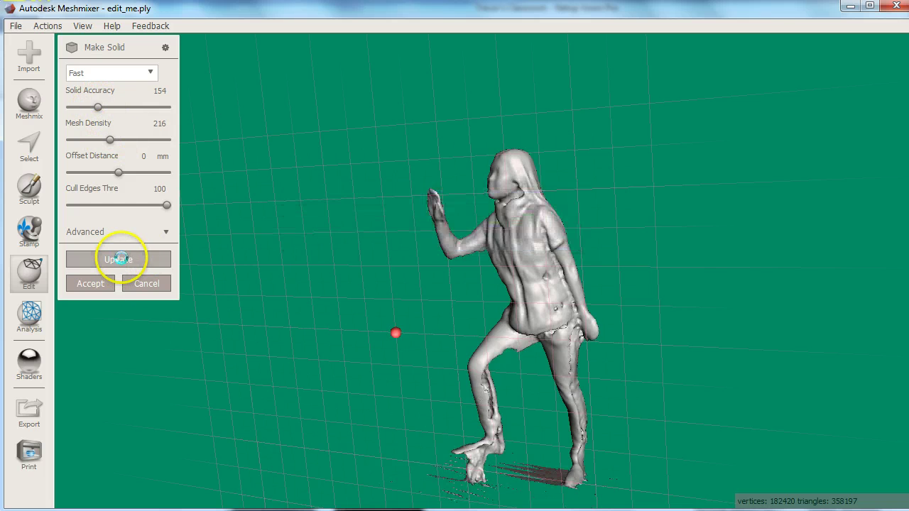
# Set the solid accuracy to 113, recompute the solid body, check it from several sides, and accept it
pyautogui.moveTo(385, 393)
pyautogui.mouseDown(button='right')
pyautogui.moveTo(352, 330)
pyautogui.moveTo(377, 277)
pyautogui.moveTo(387, 298)
pyautogui.mouseUp(button='right')
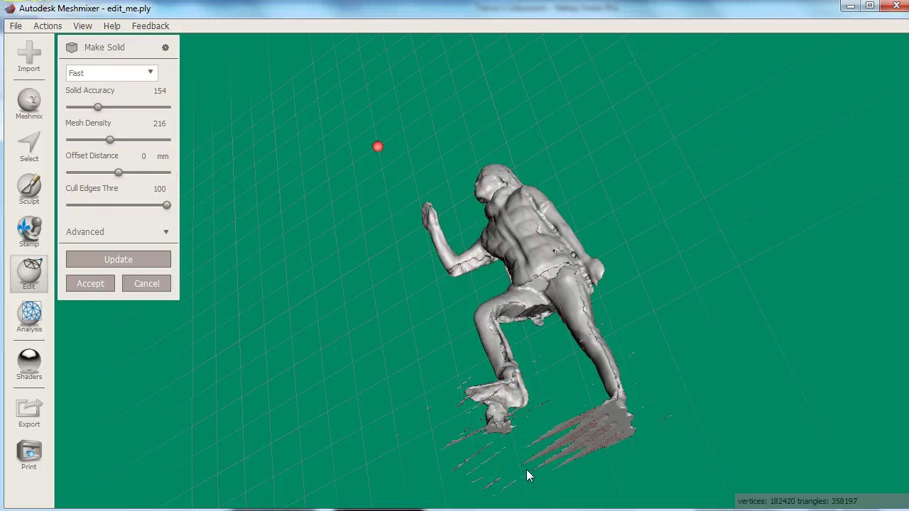
pyautogui.moveTo(528, 476); pyautogui.dragTo(315, 399, button='right')
pyautogui.moveTo(98, 112); pyautogui.dragTo(89, 111)
pyautogui.click(140, 260)
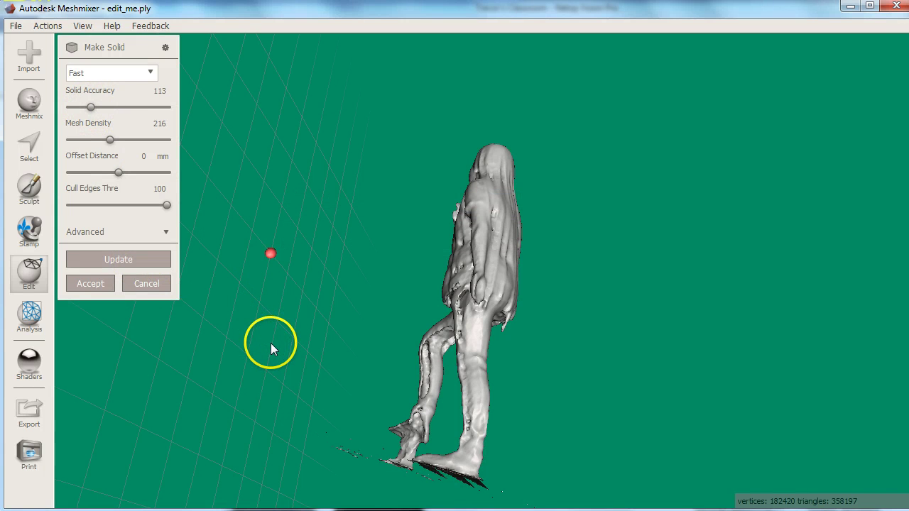
pyautogui.moveTo(284, 365); pyautogui.dragTo(627, 361, button='right')
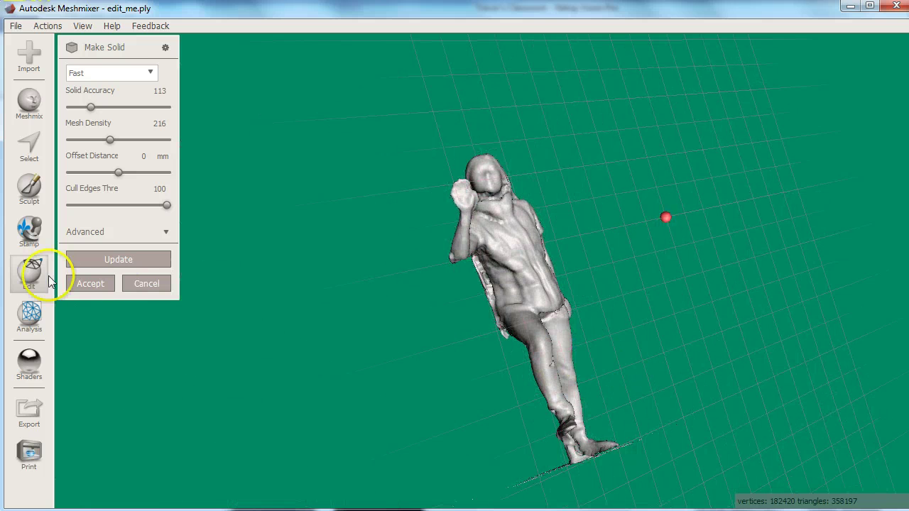
pyautogui.click(95, 286)
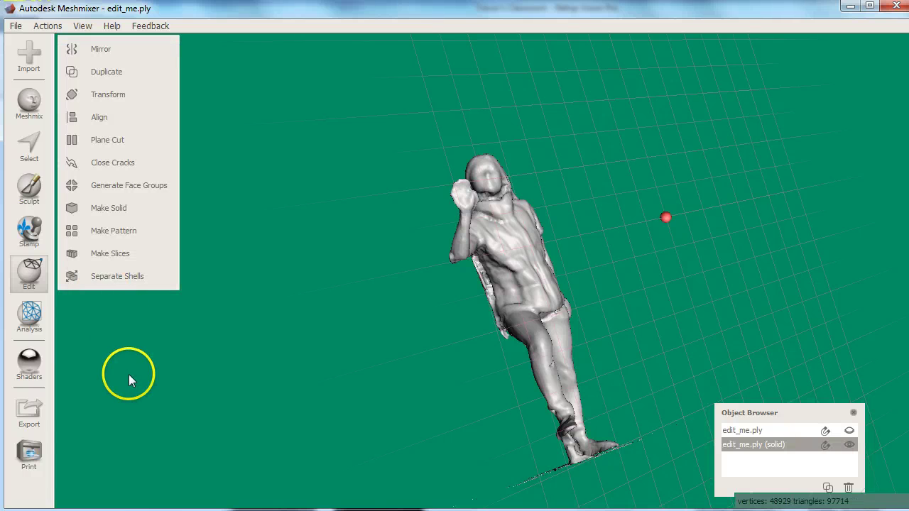
# Inspect the solid version of the body for mesh defects
pyautogui.click(29, 316)
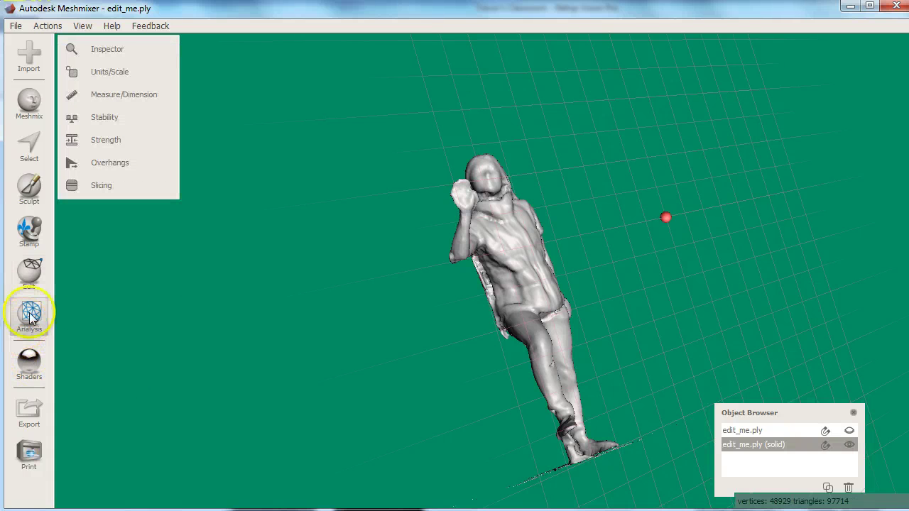
pyautogui.click(100, 49)
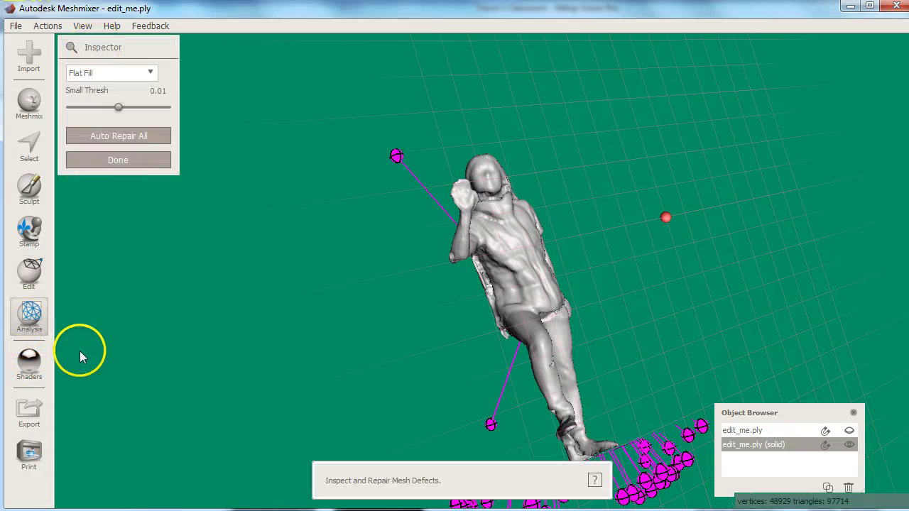
# Open the 3D print preparation view and review its sizing, analysis, repair, support structure and export options
pyautogui.click(30, 453)
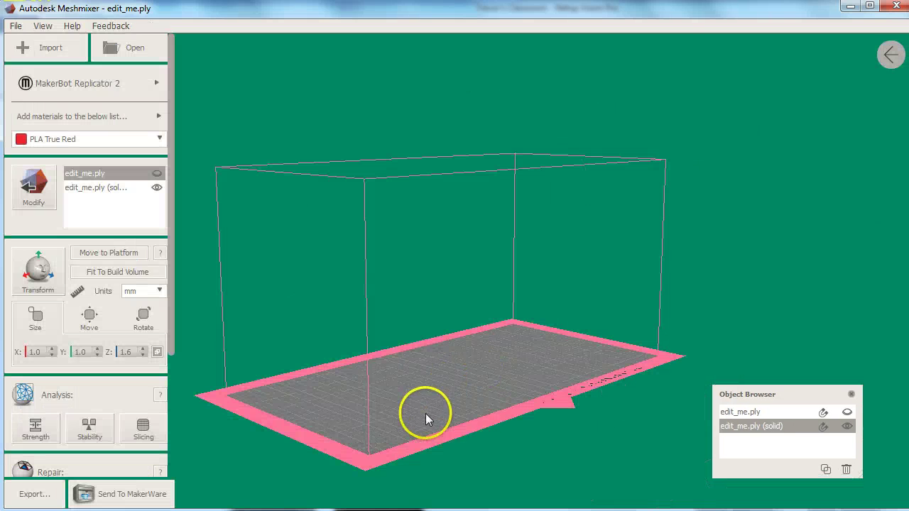
pyautogui.moveTo(173, 311); pyautogui.dragTo(169, 433)
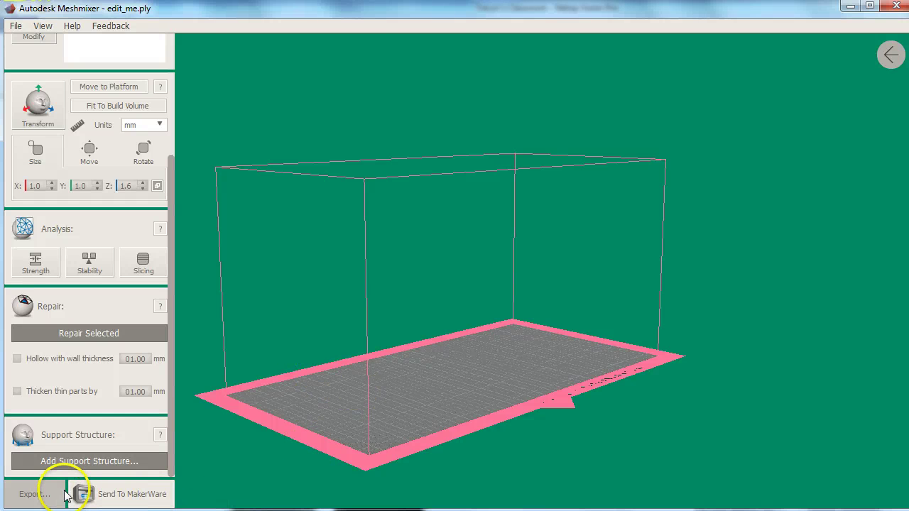
pyautogui.click(34, 494)
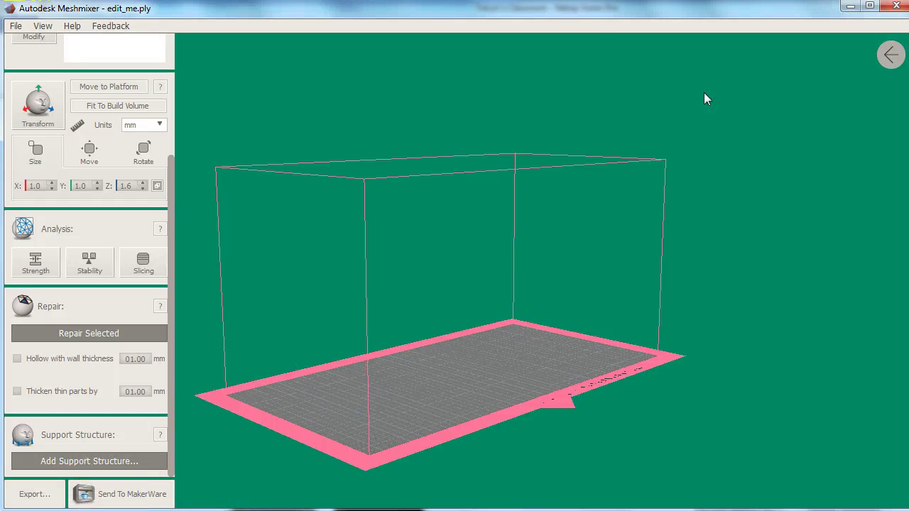